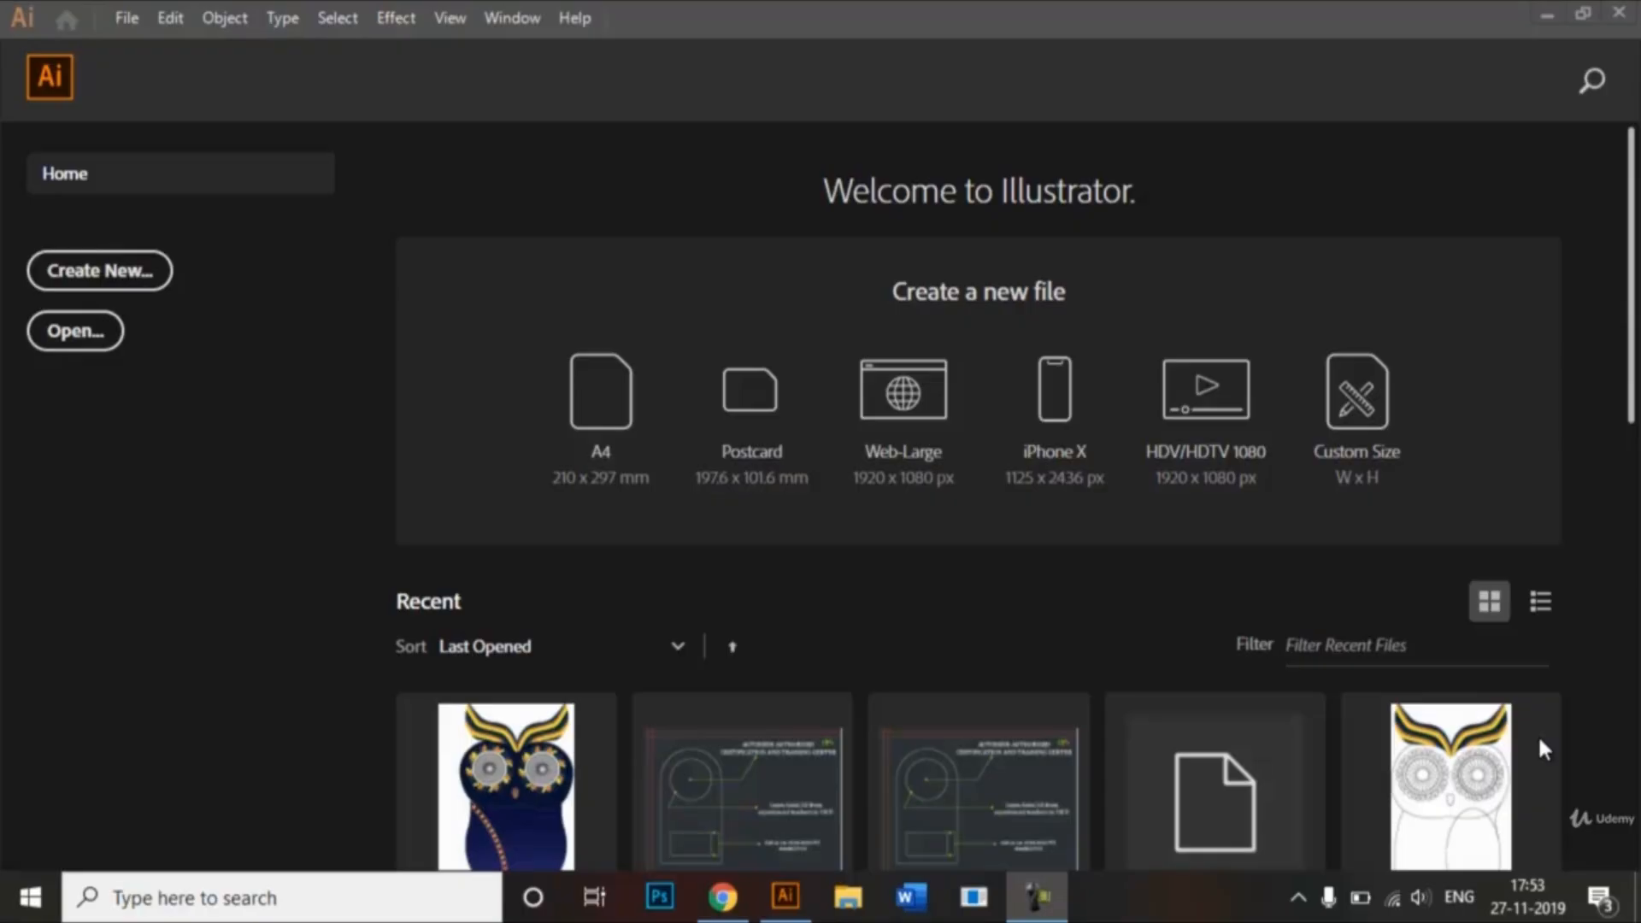
Create a new A4 portrait document, 210 x 297 mm, named "Blend Tool".
click(129, 280)
click(129, 282)
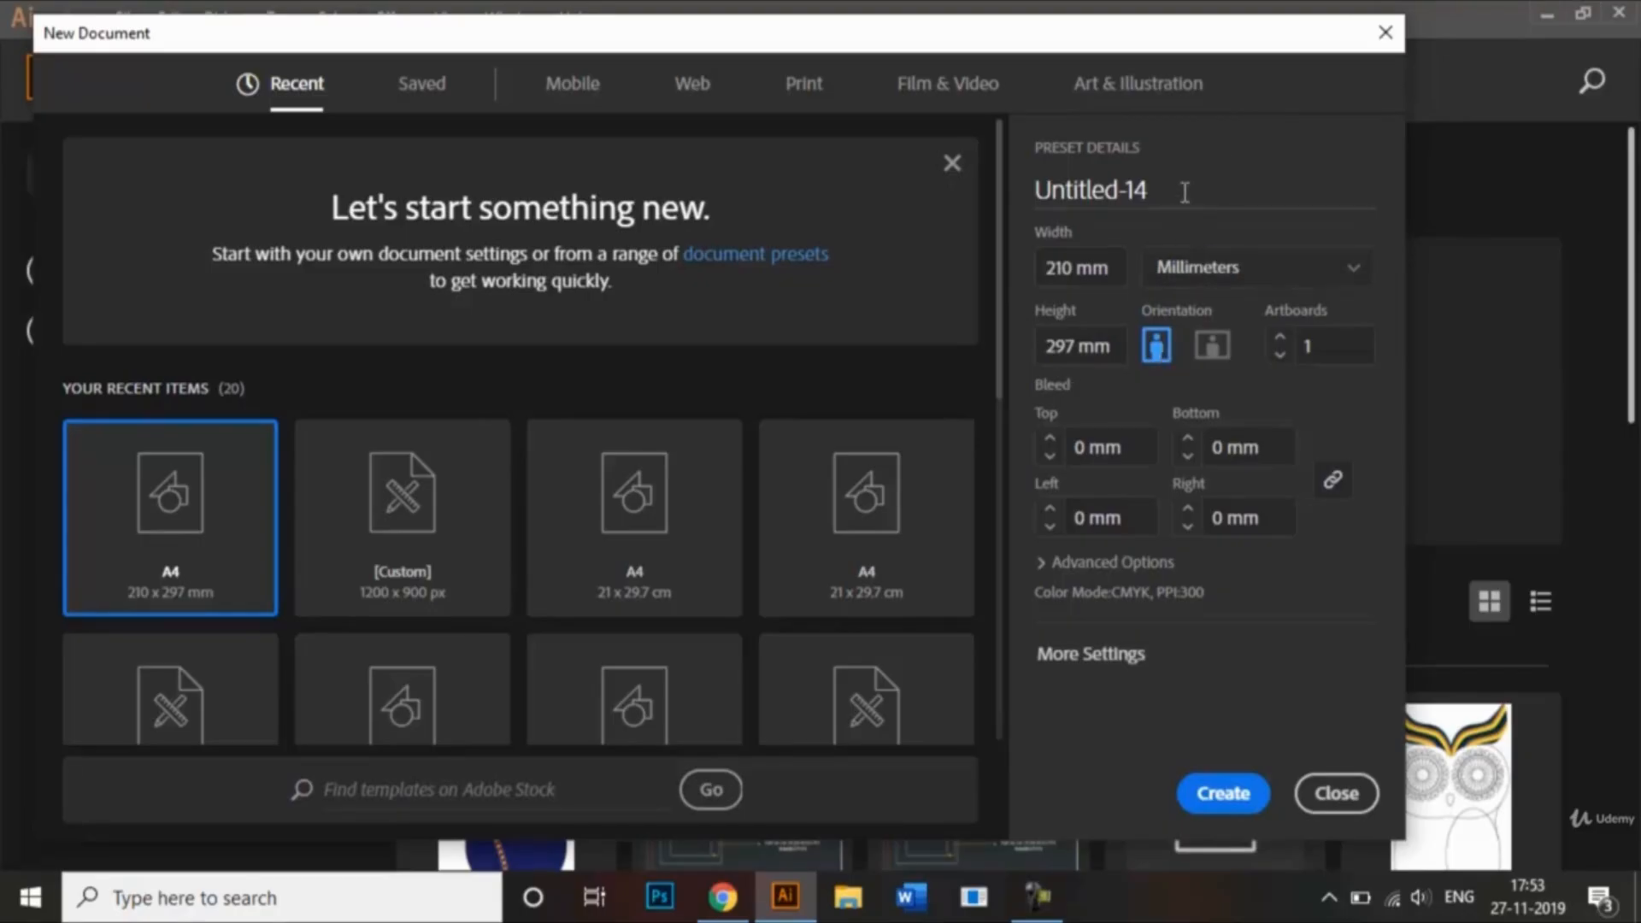
drag(1184, 202, 1031, 220)
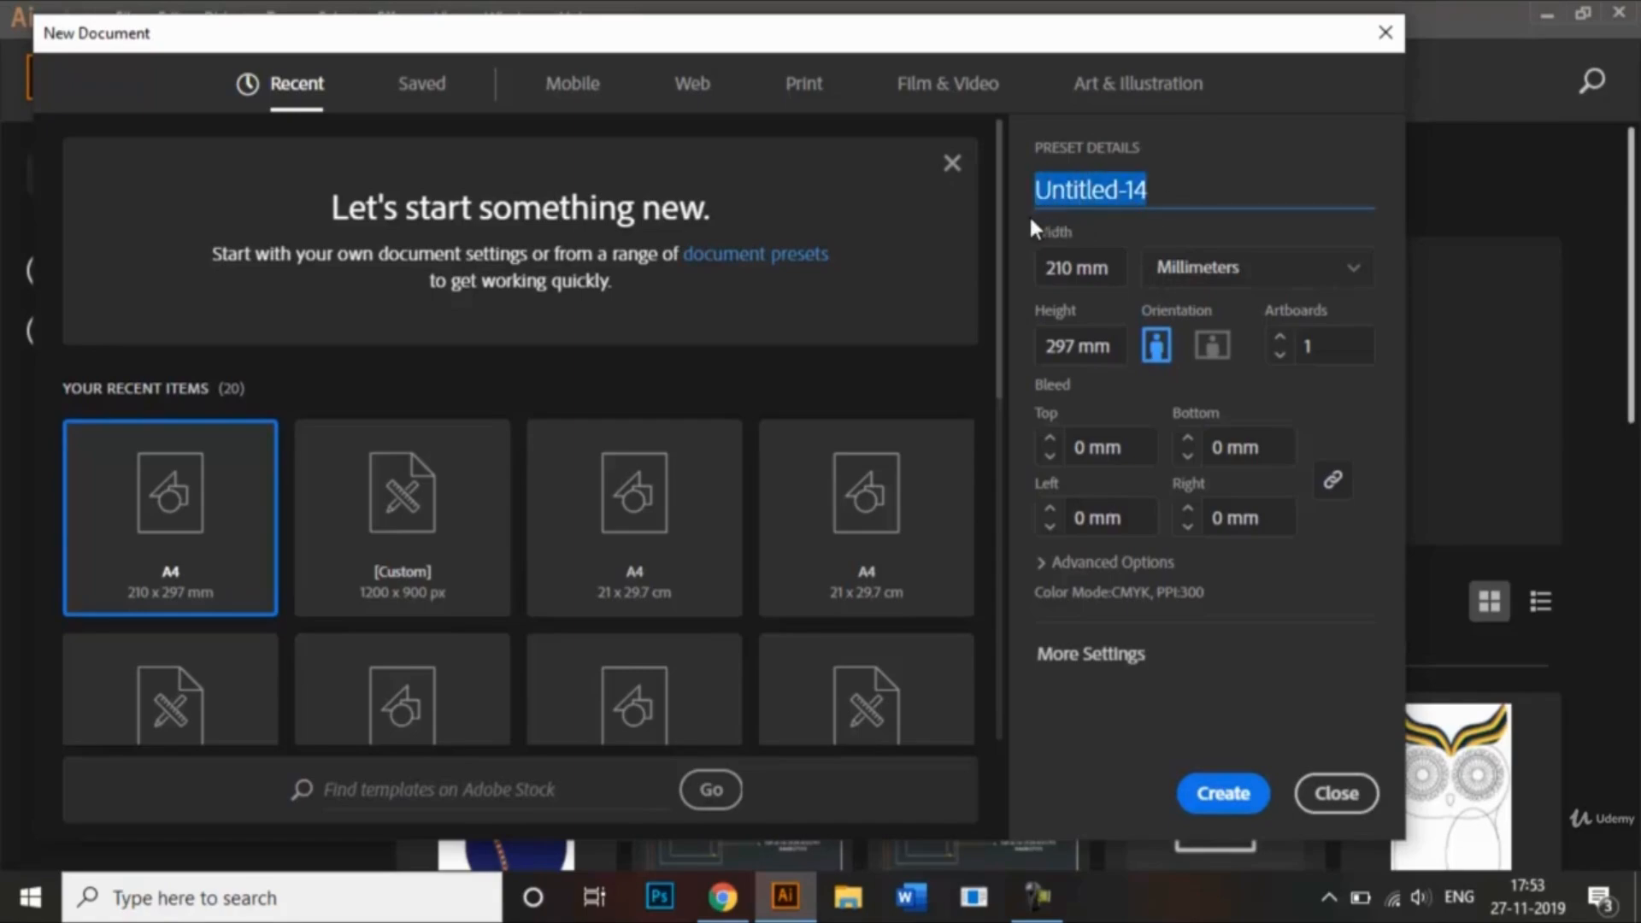
text(Blend )
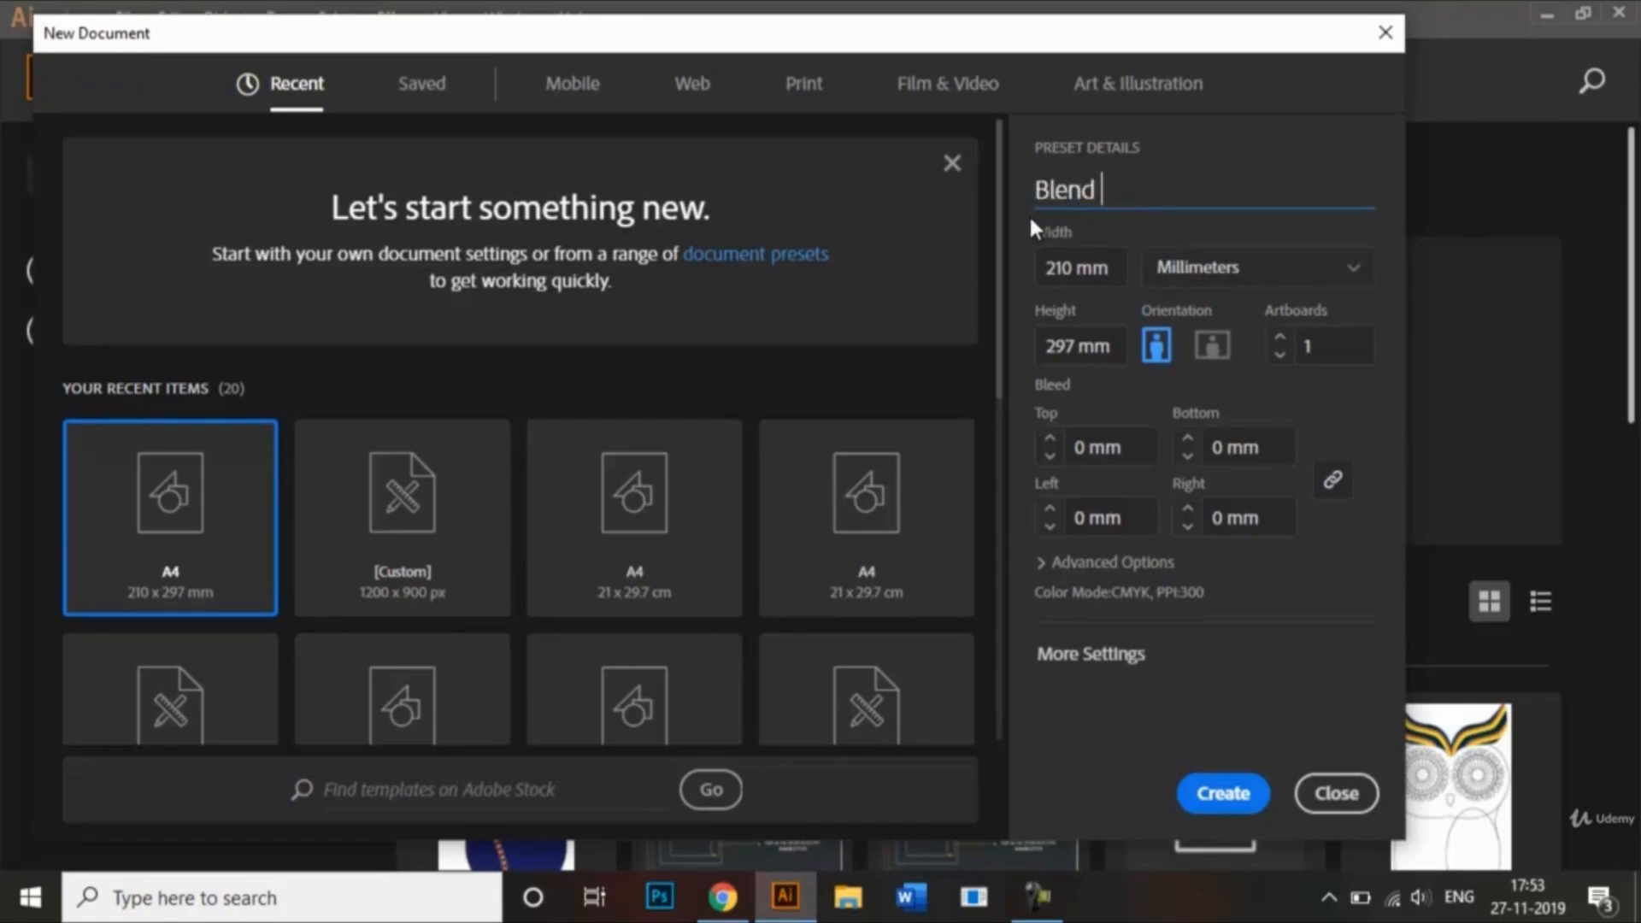
text(Tool)
scroll(997, 235, down, 2)
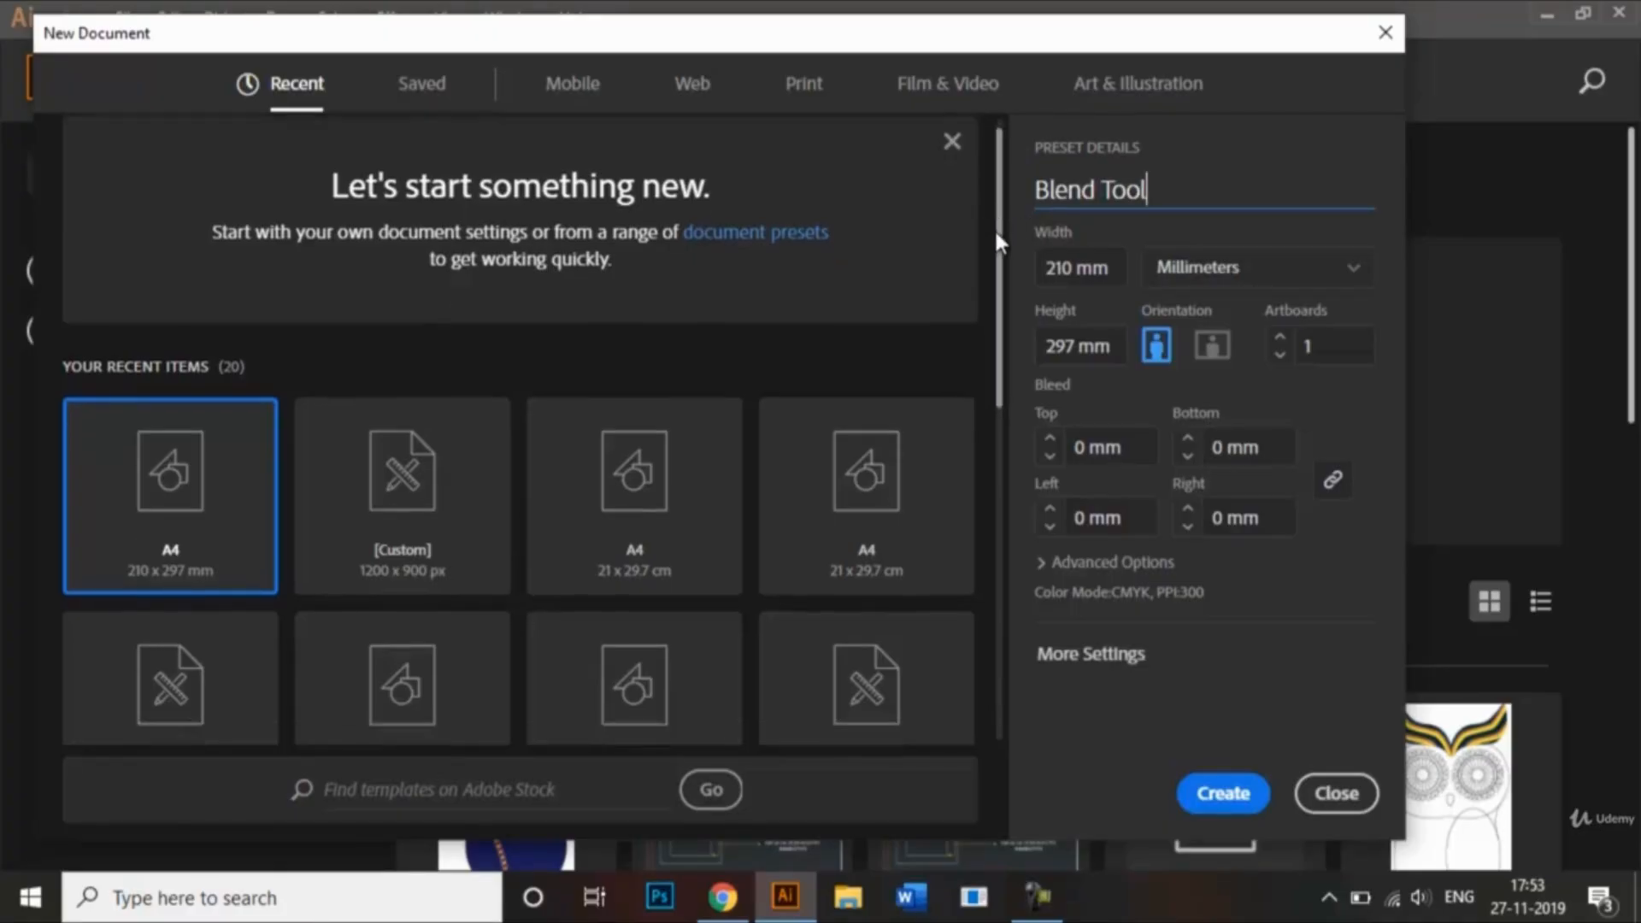
drag(997, 232, 993, 184)
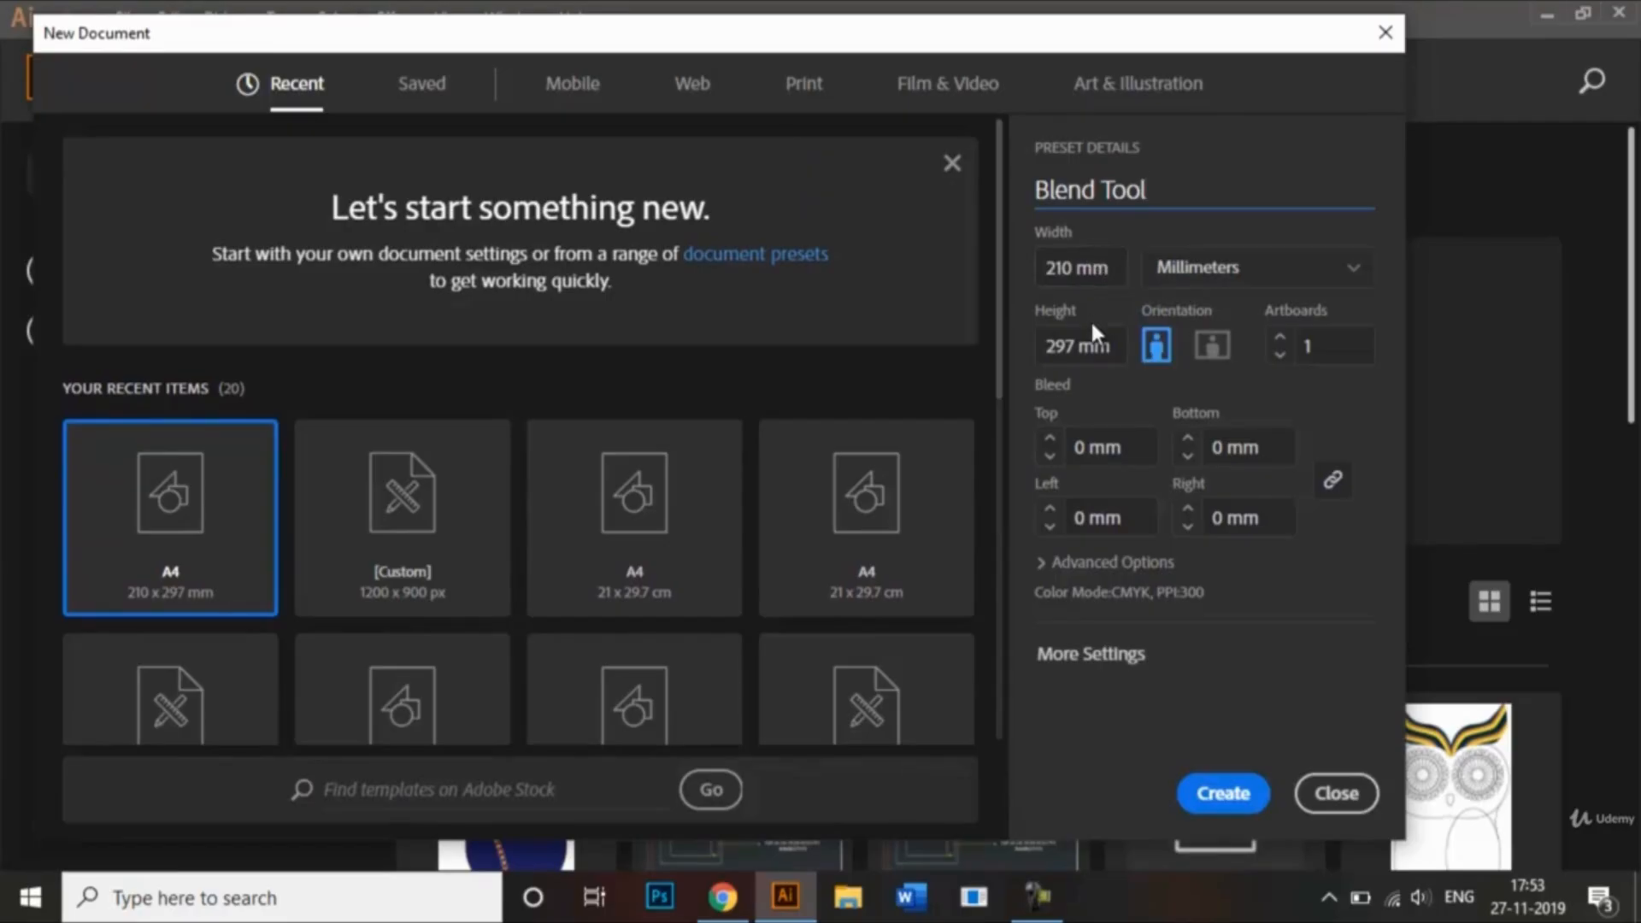
click(1223, 795)
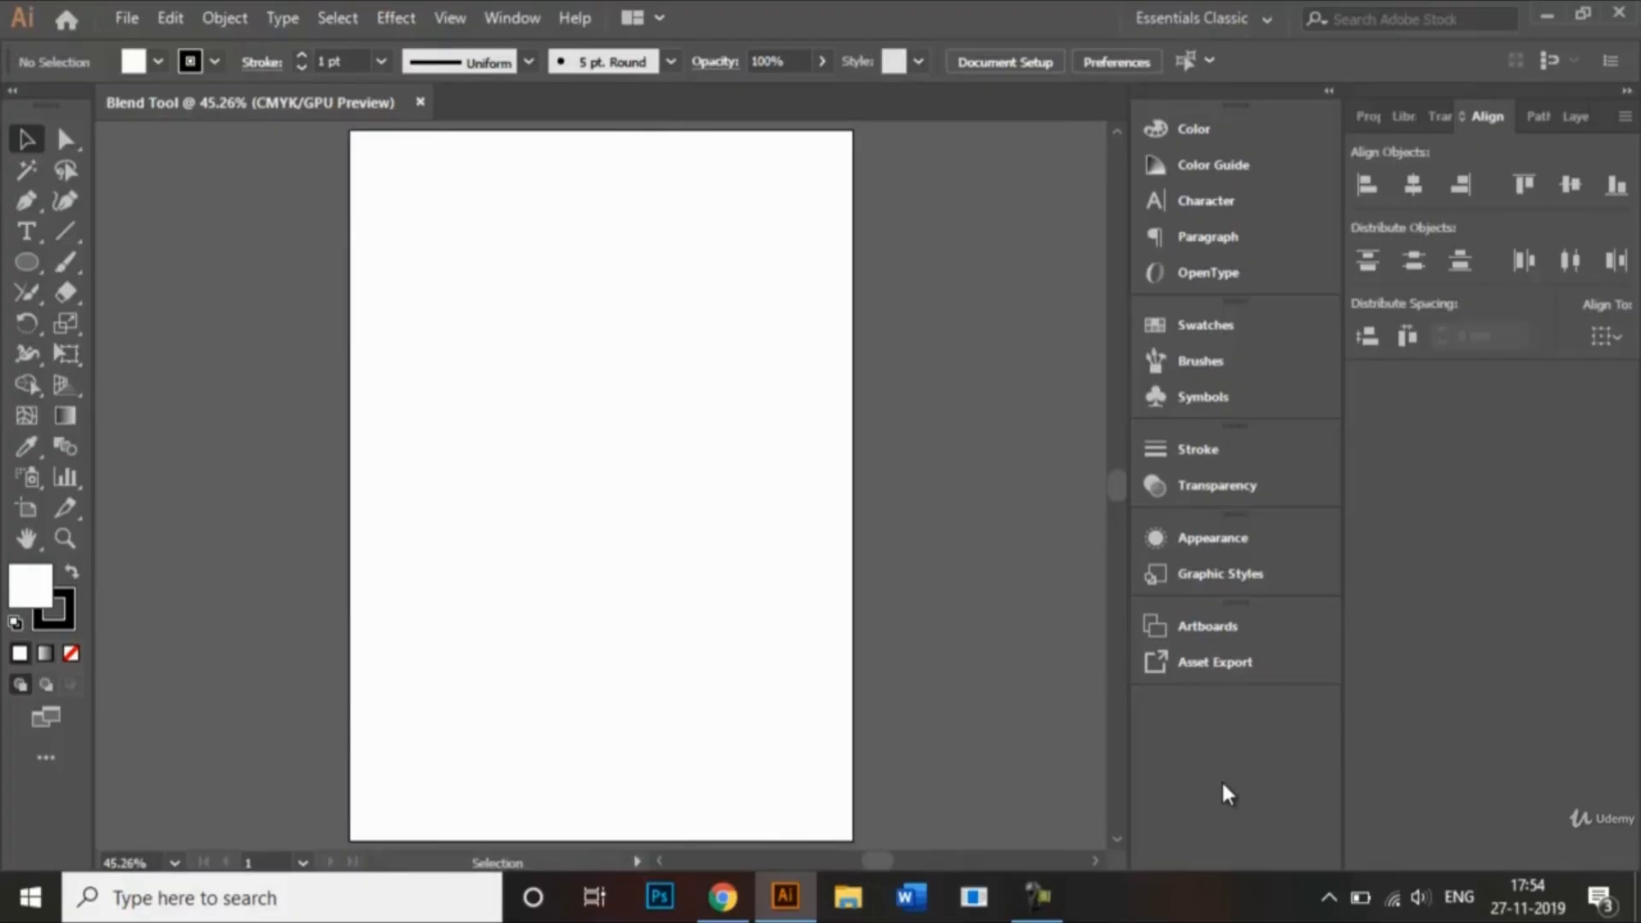
click(1263, 26)
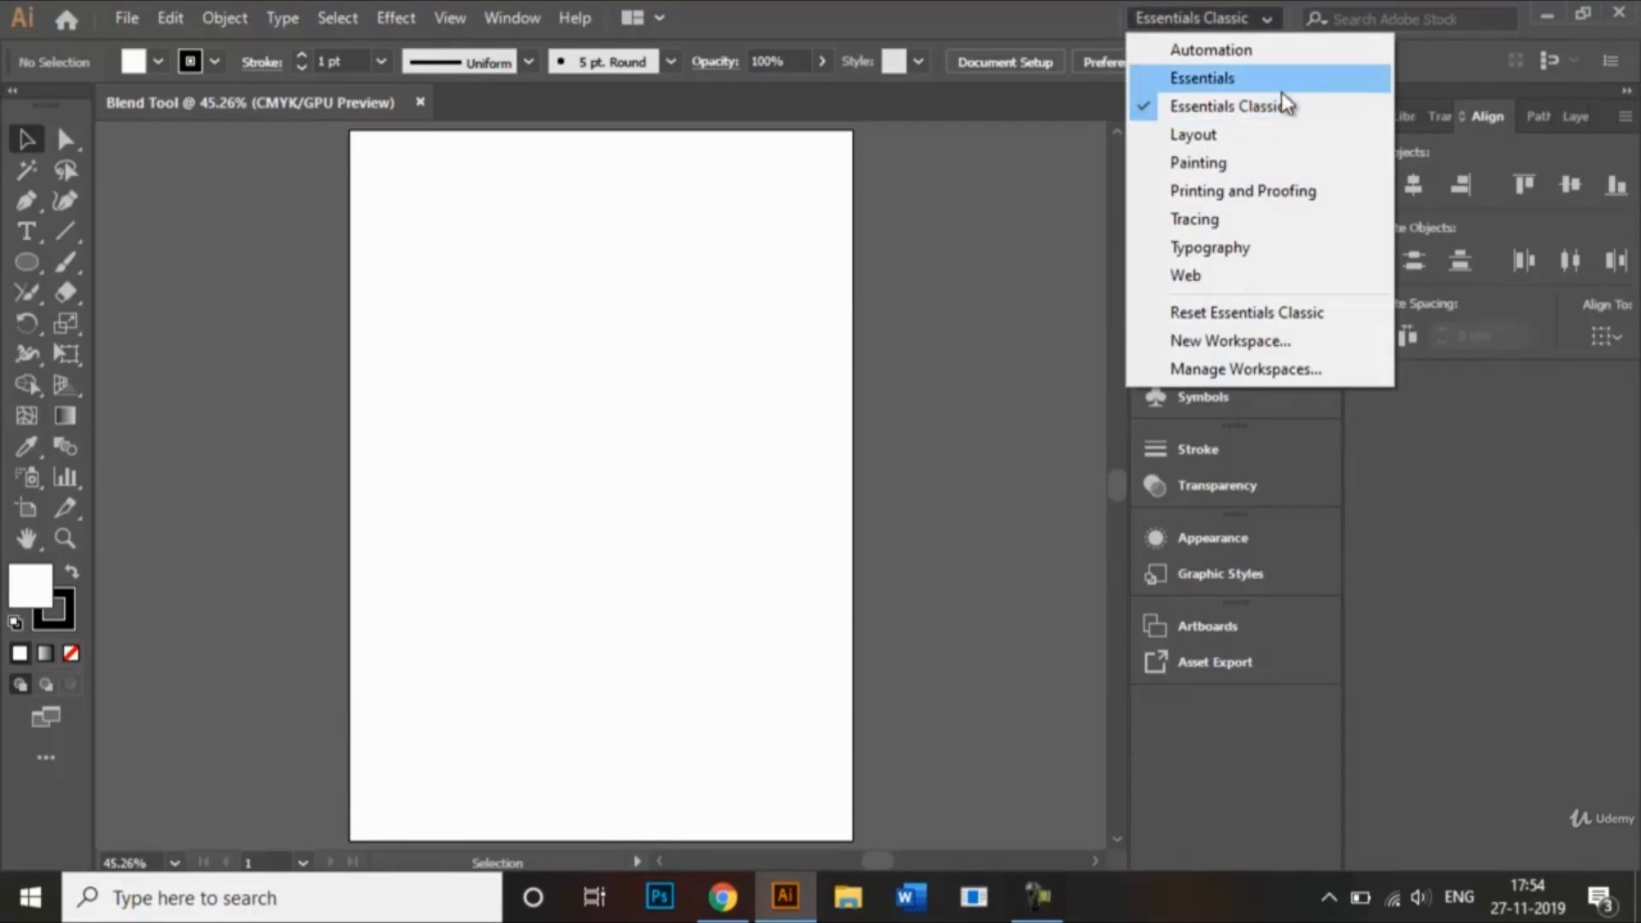
click(1268, 18)
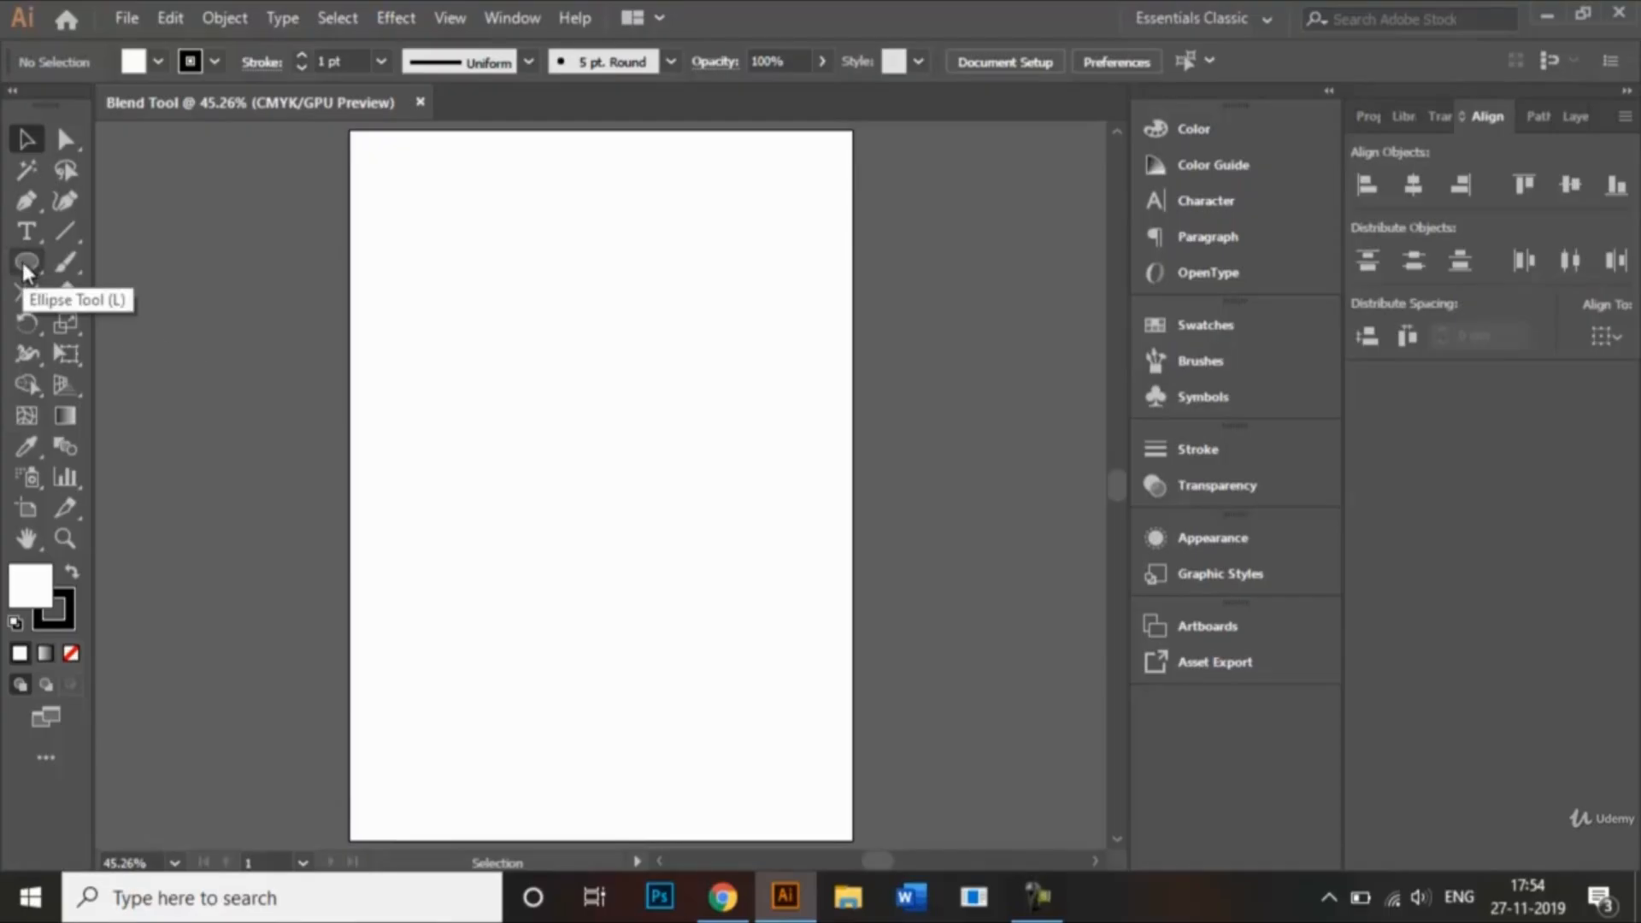
Draw a pink circle without stroke, about 54 mm in diameter, in the upper-left part of the artboard.
drag(25, 270, 129, 326)
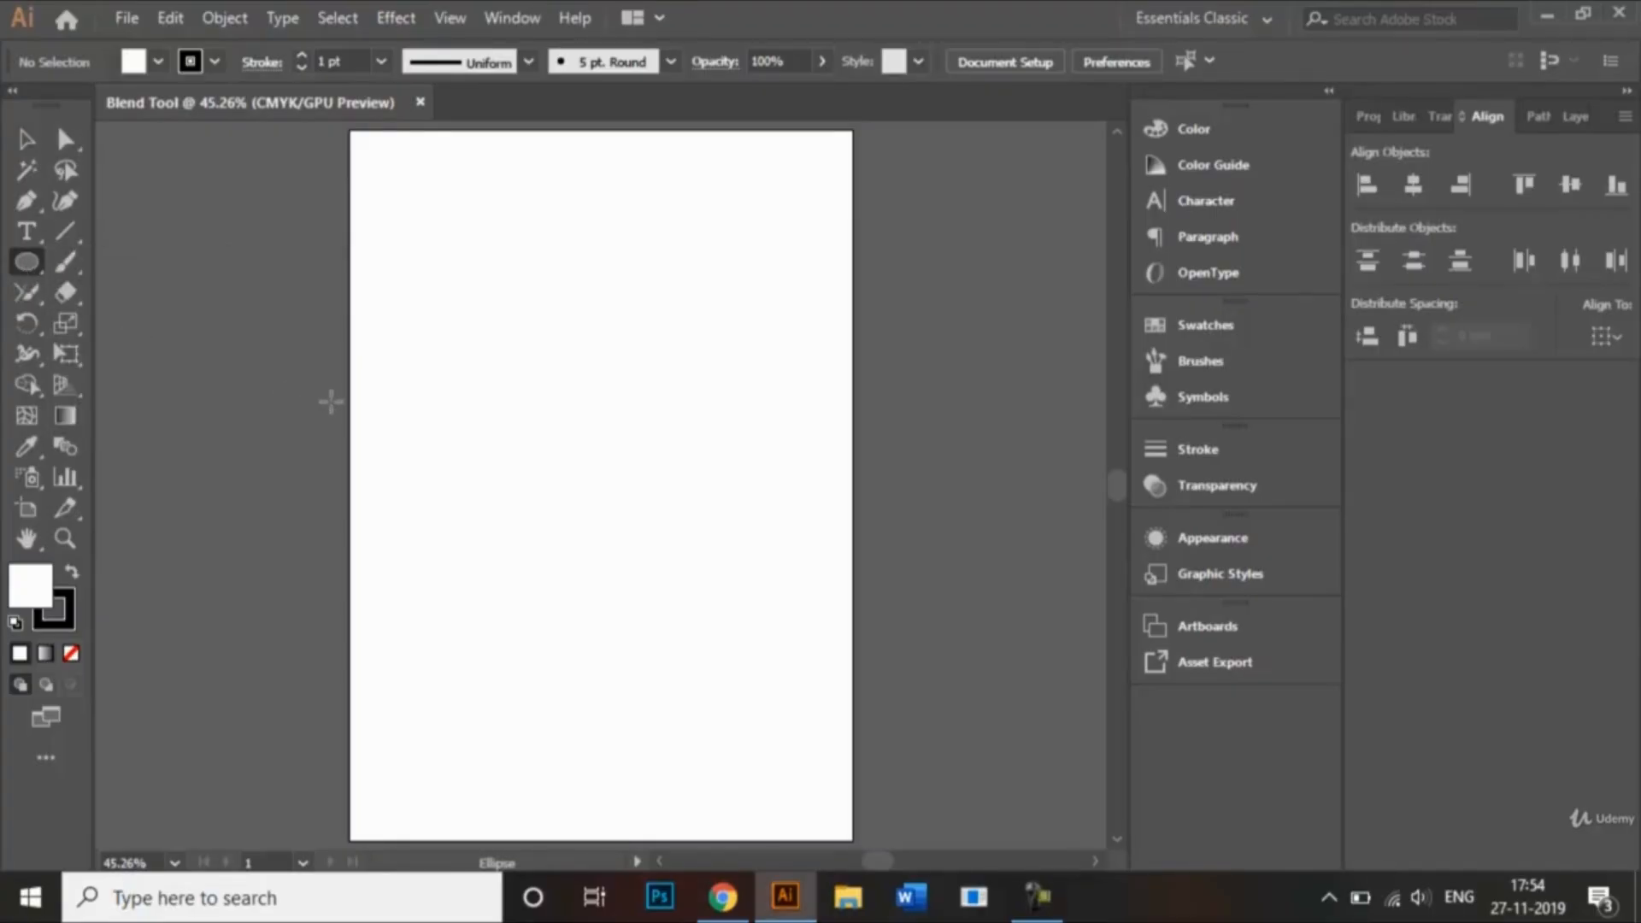
click(218, 65)
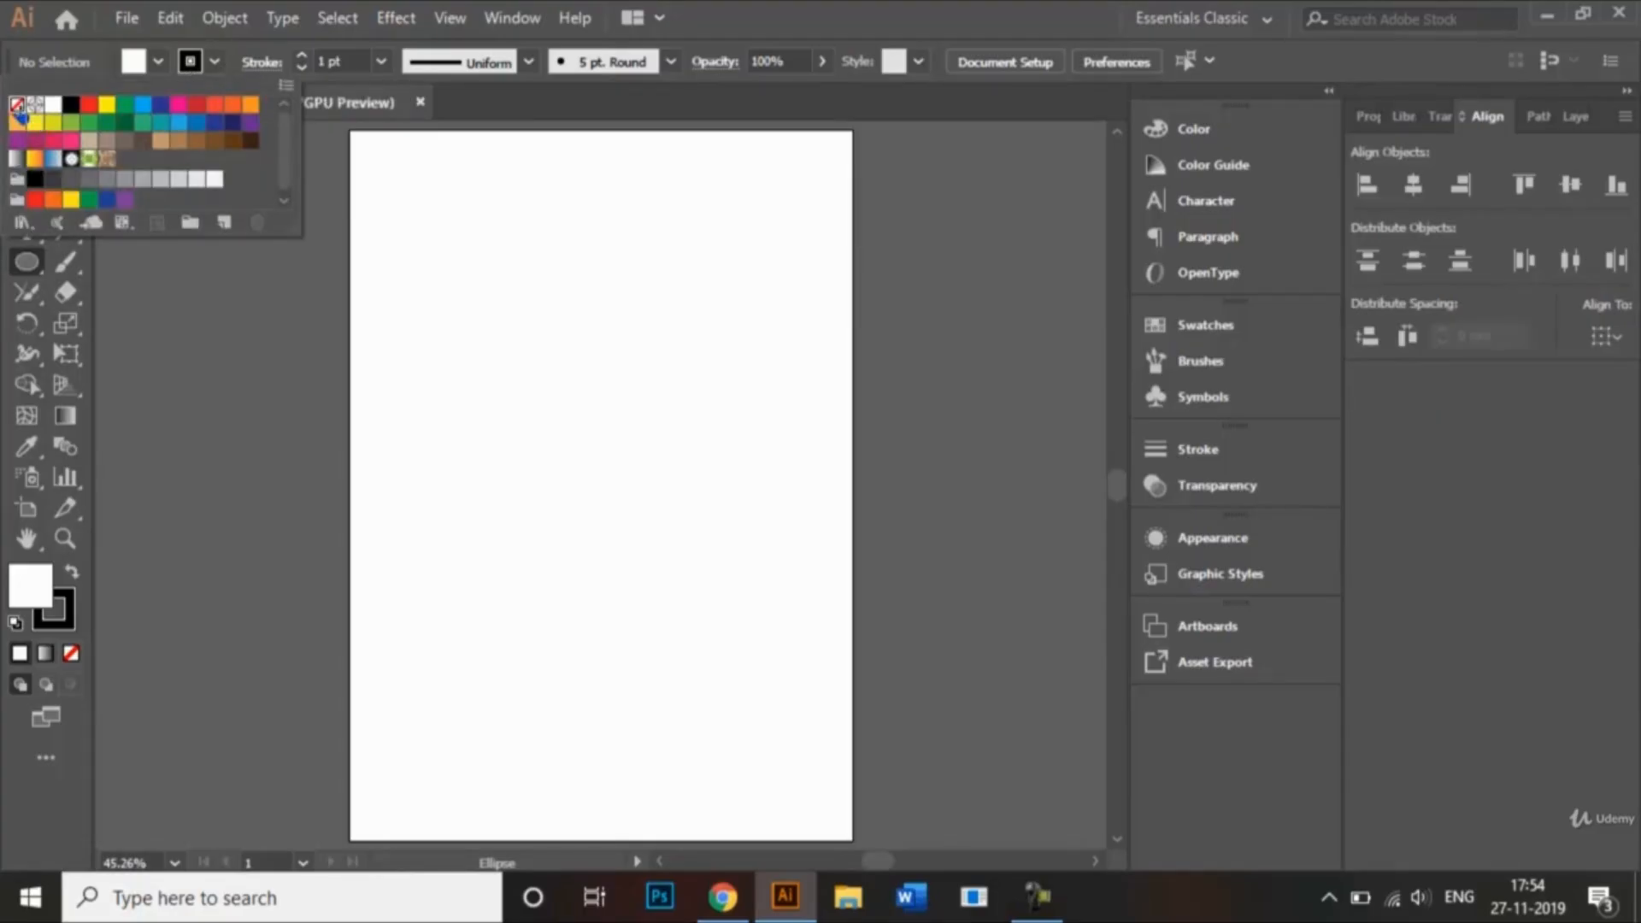
click(18, 106)
click(151, 68)
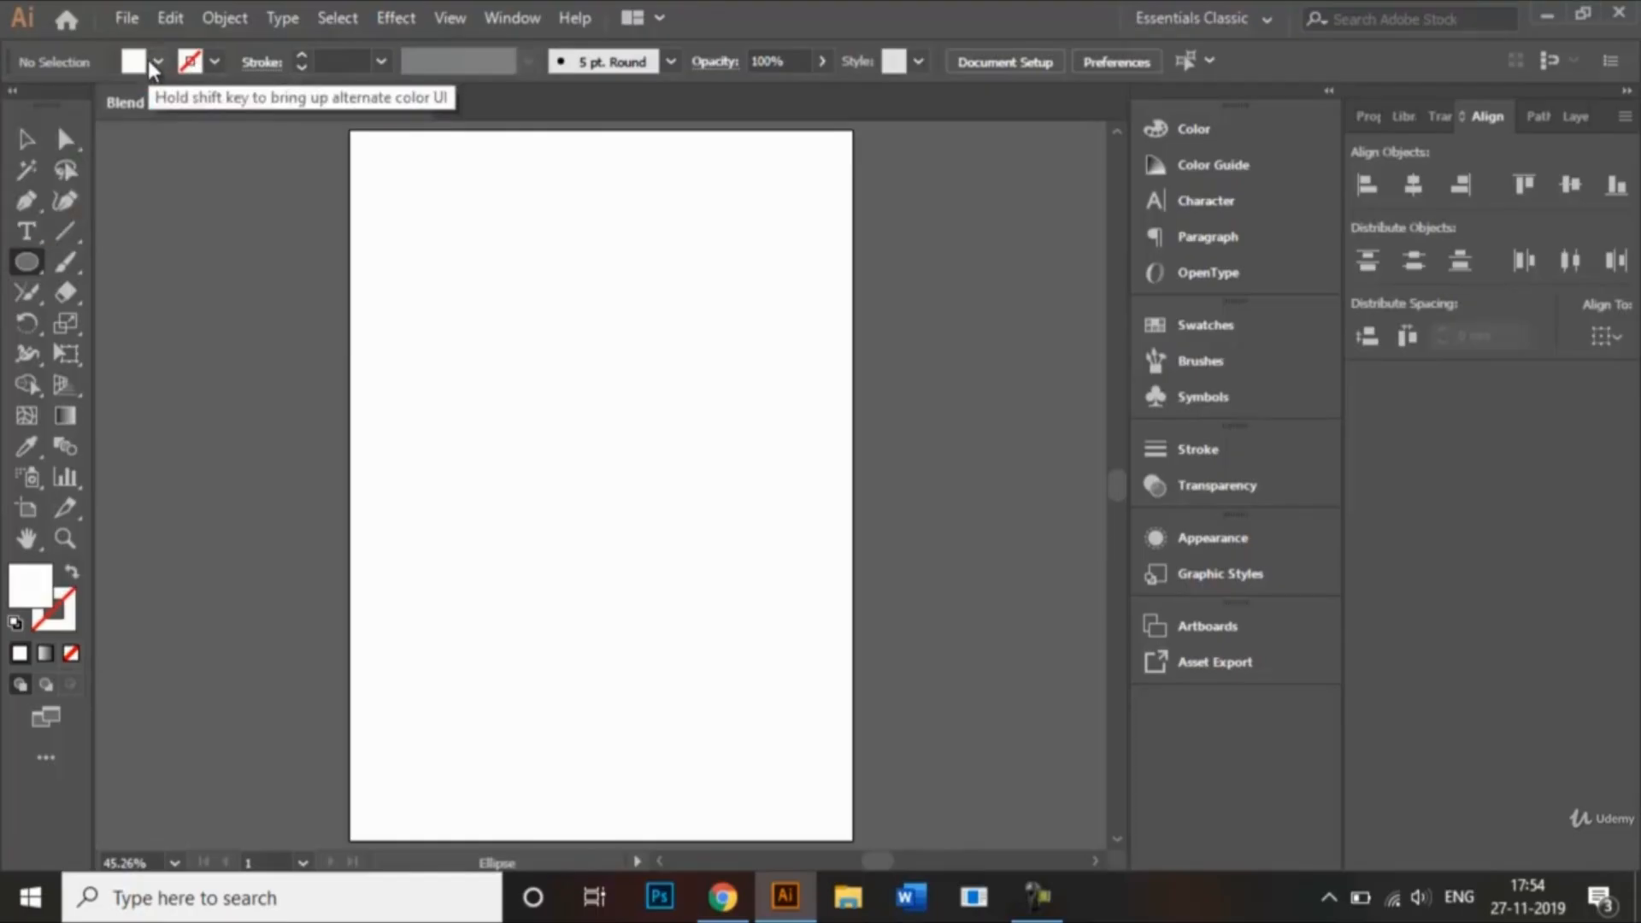
click(150, 68)
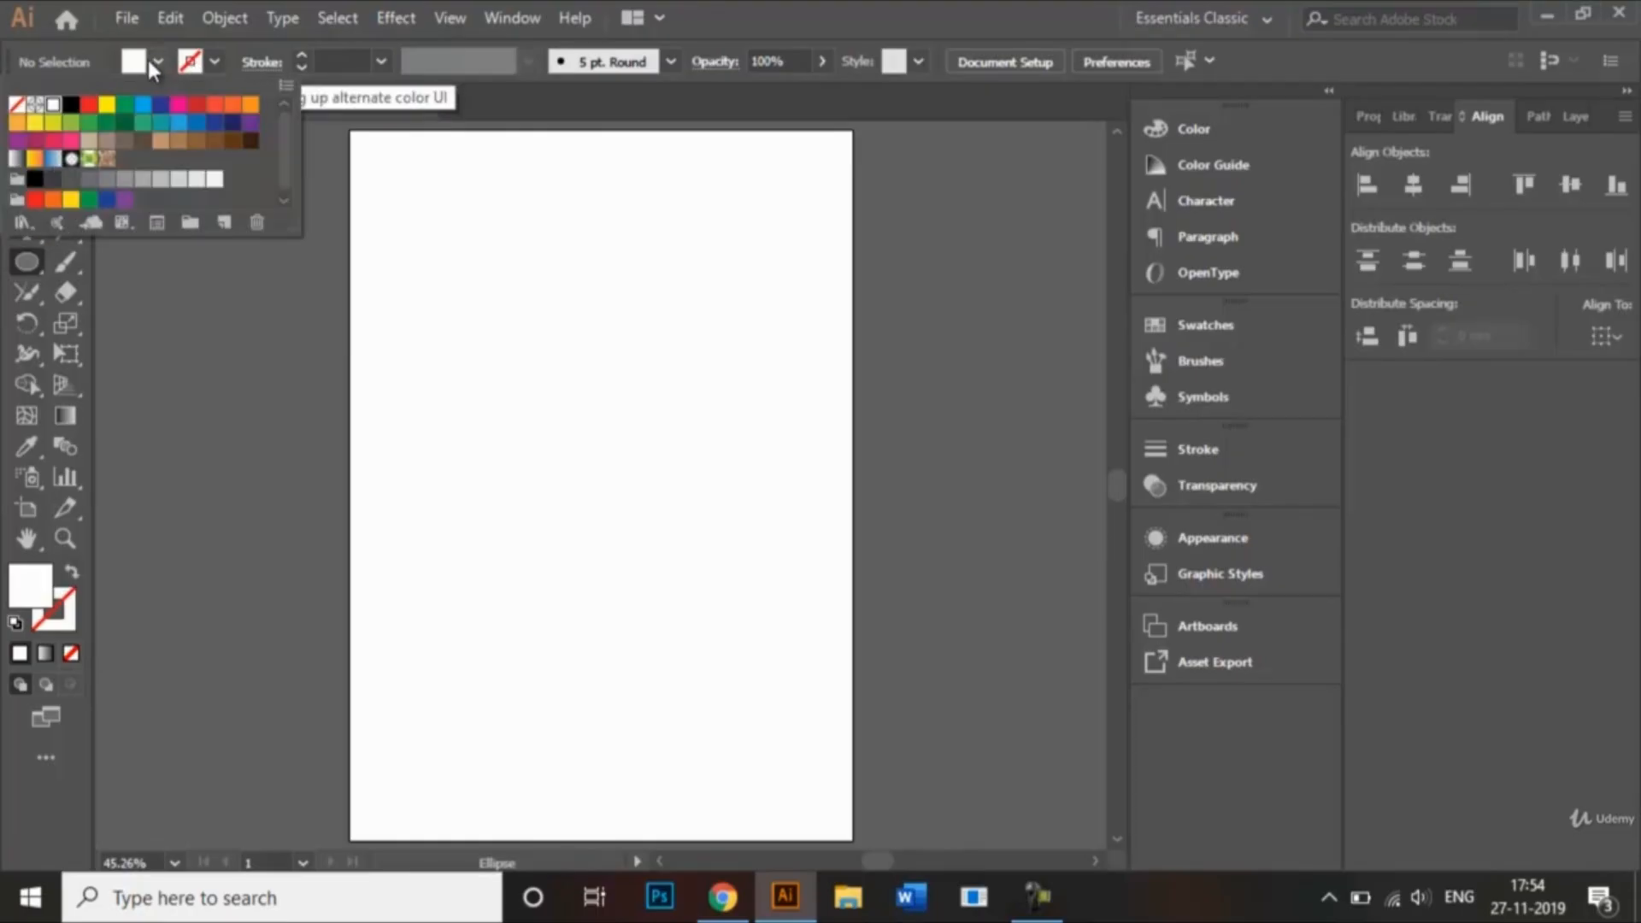
click(179, 105)
click(469, 240)
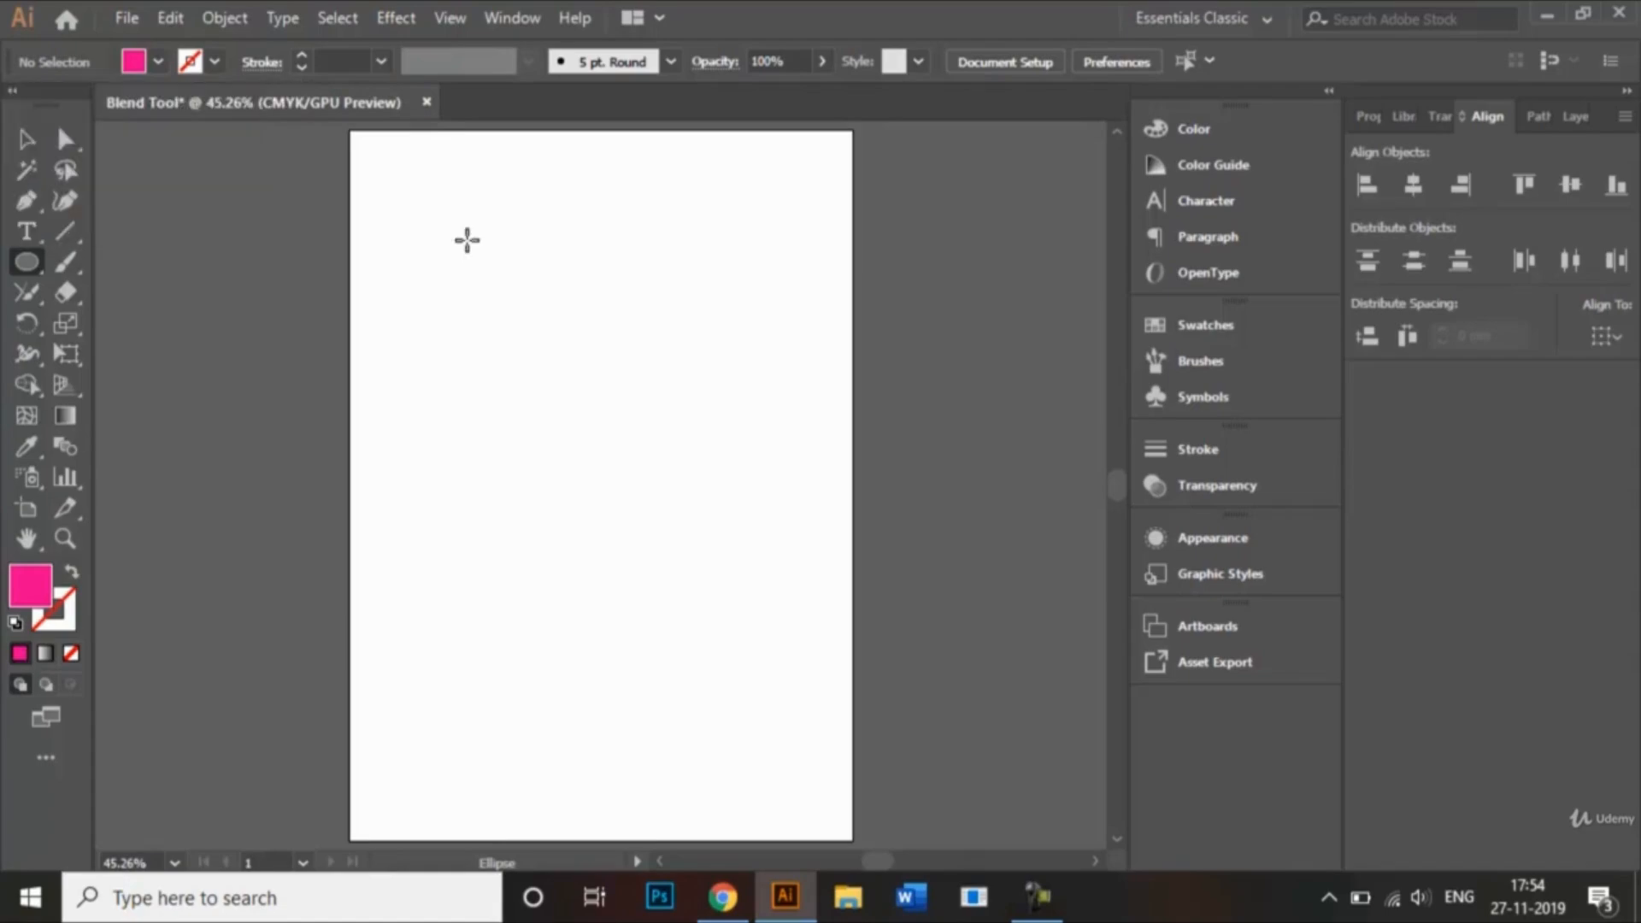
drag(435, 212, 561, 345)
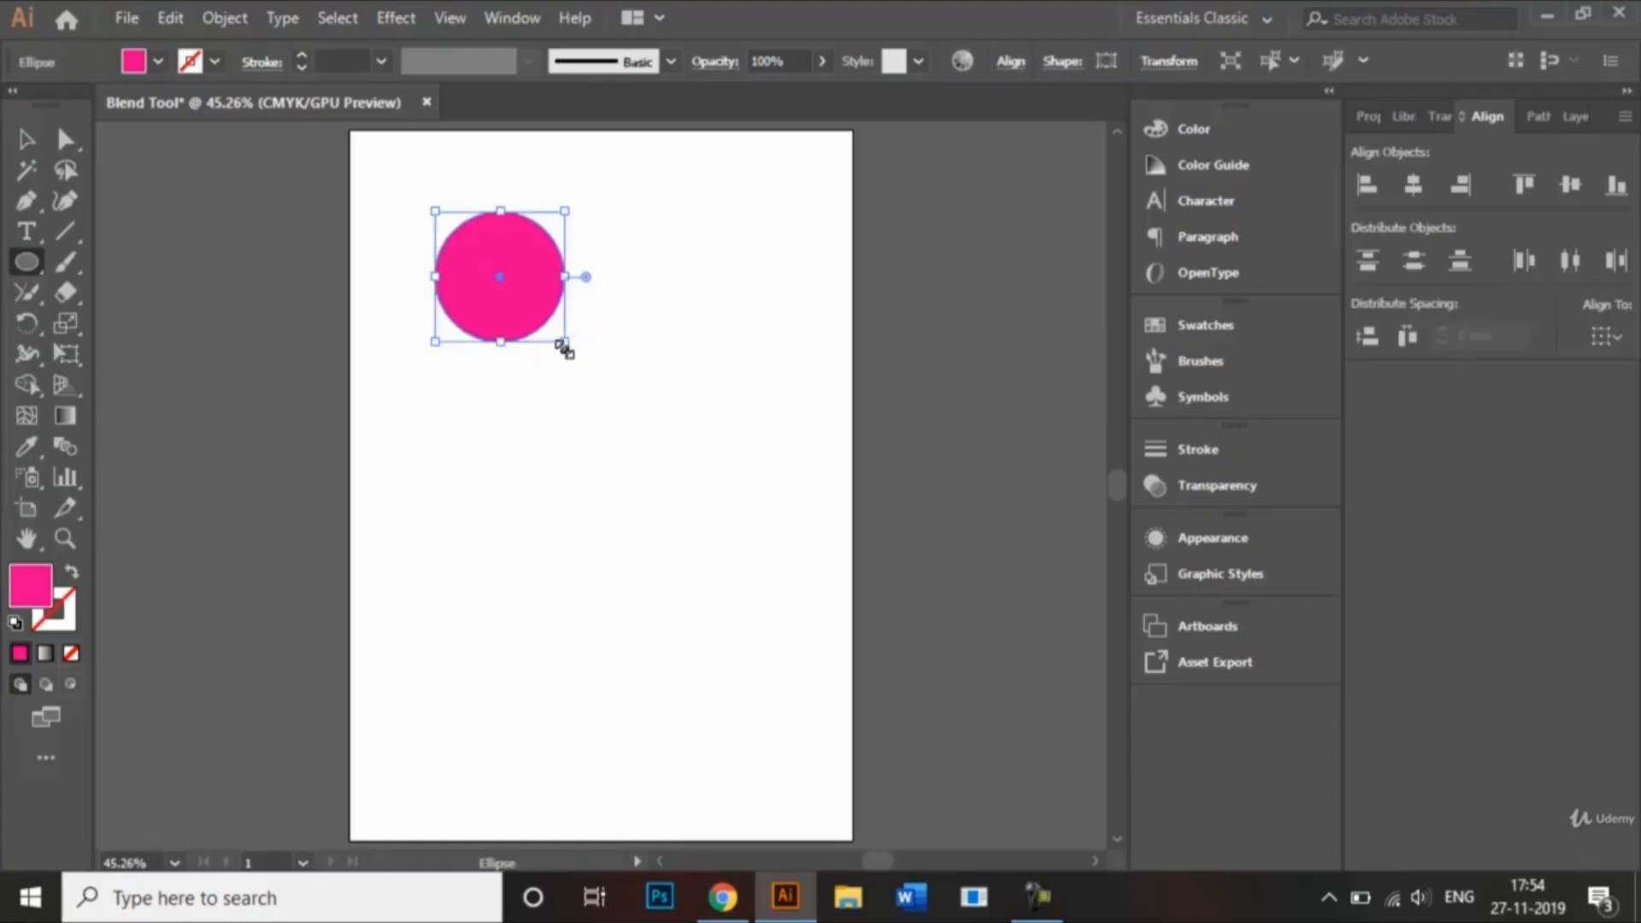
Duplicate the pink circle straight down to the lower part of the artboard and fill the copy with dark blue.
click(27, 140)
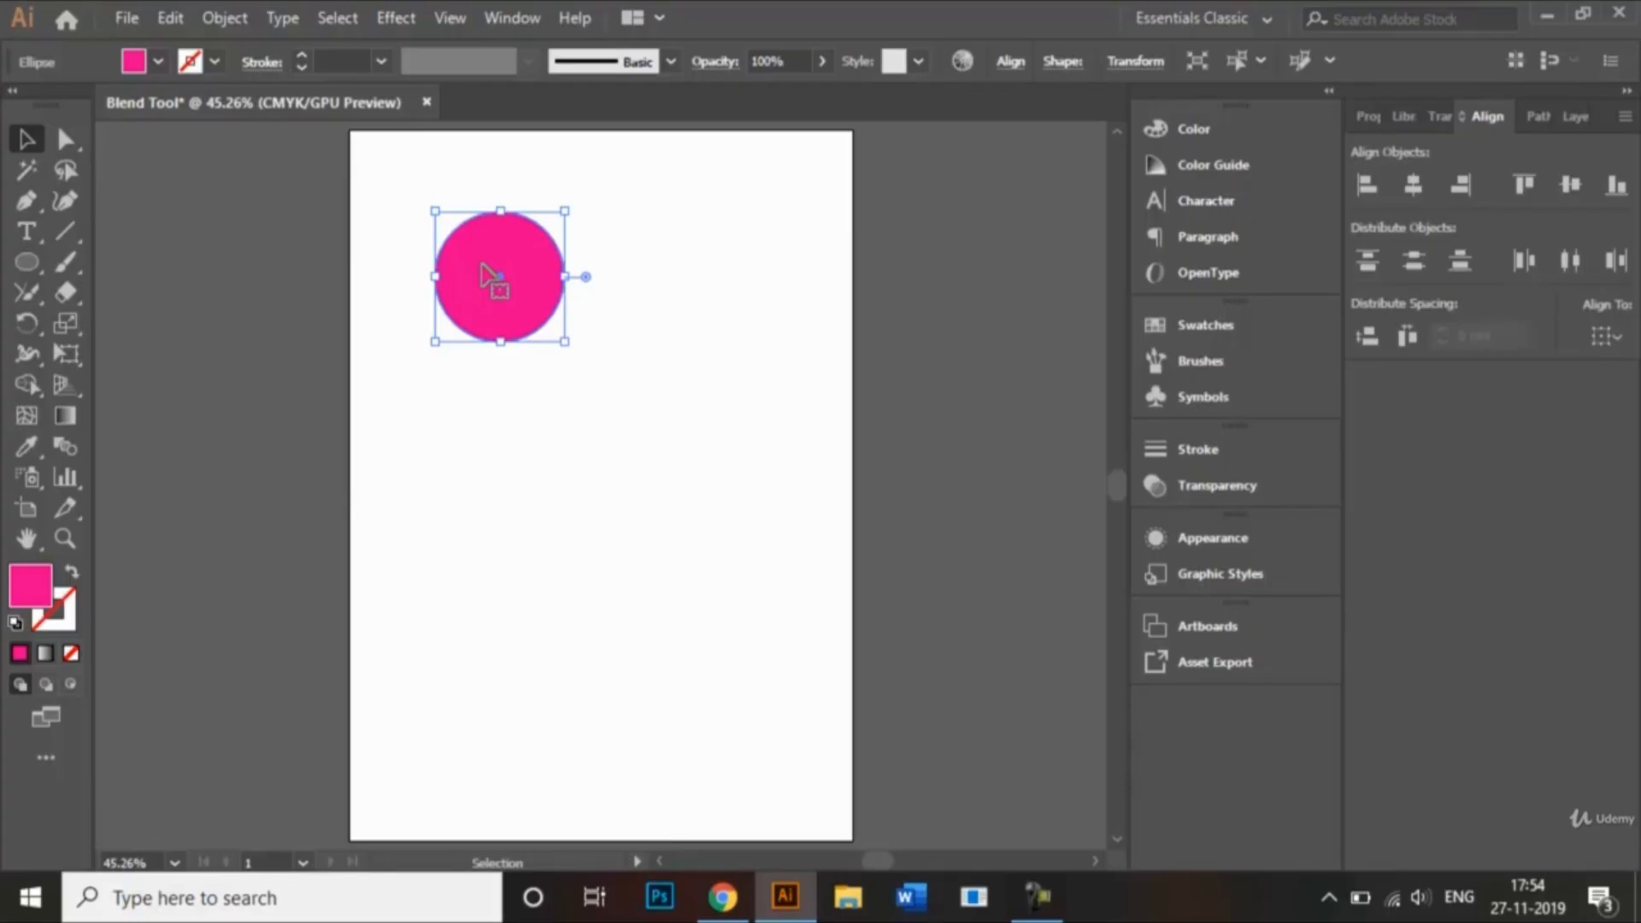
drag(489, 278, 486, 723)
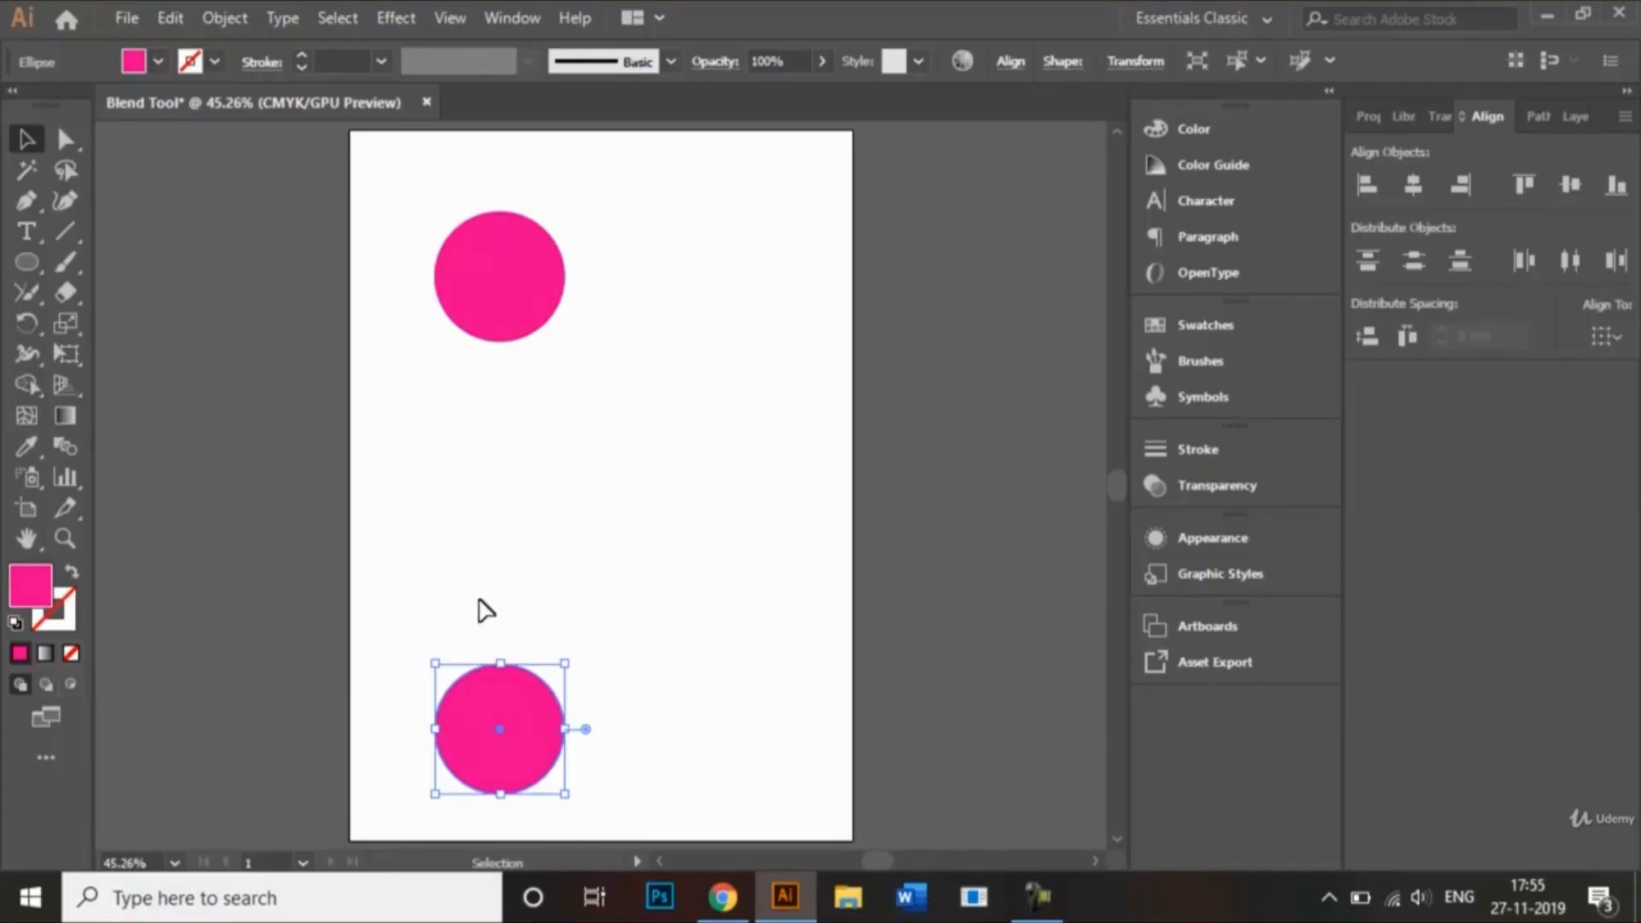
click(158, 63)
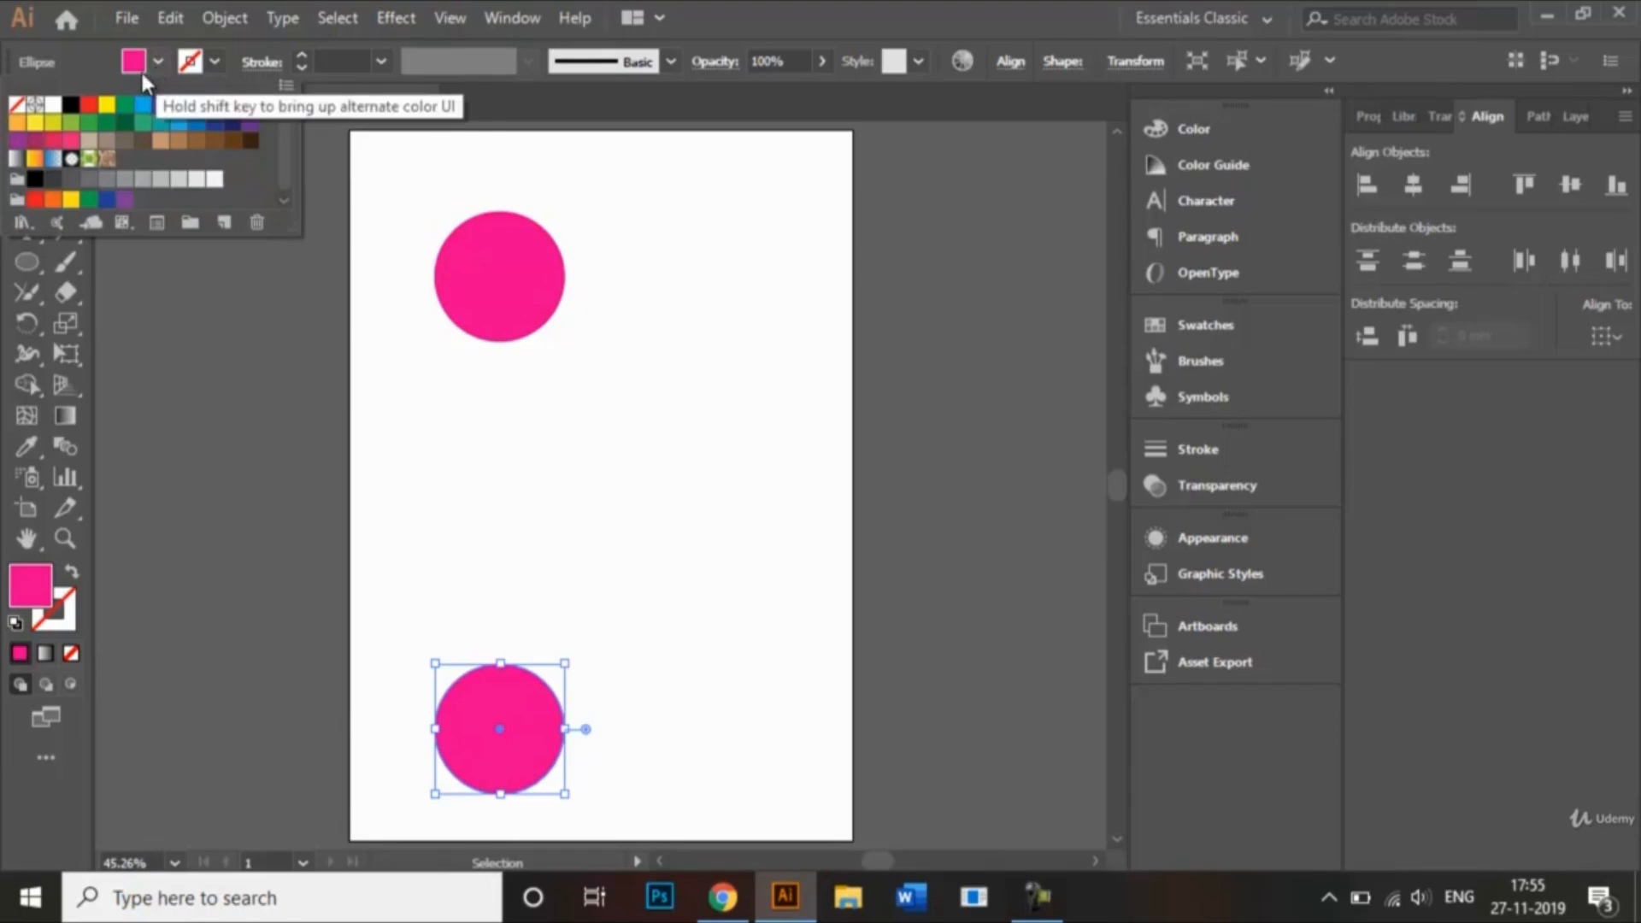
click(232, 128)
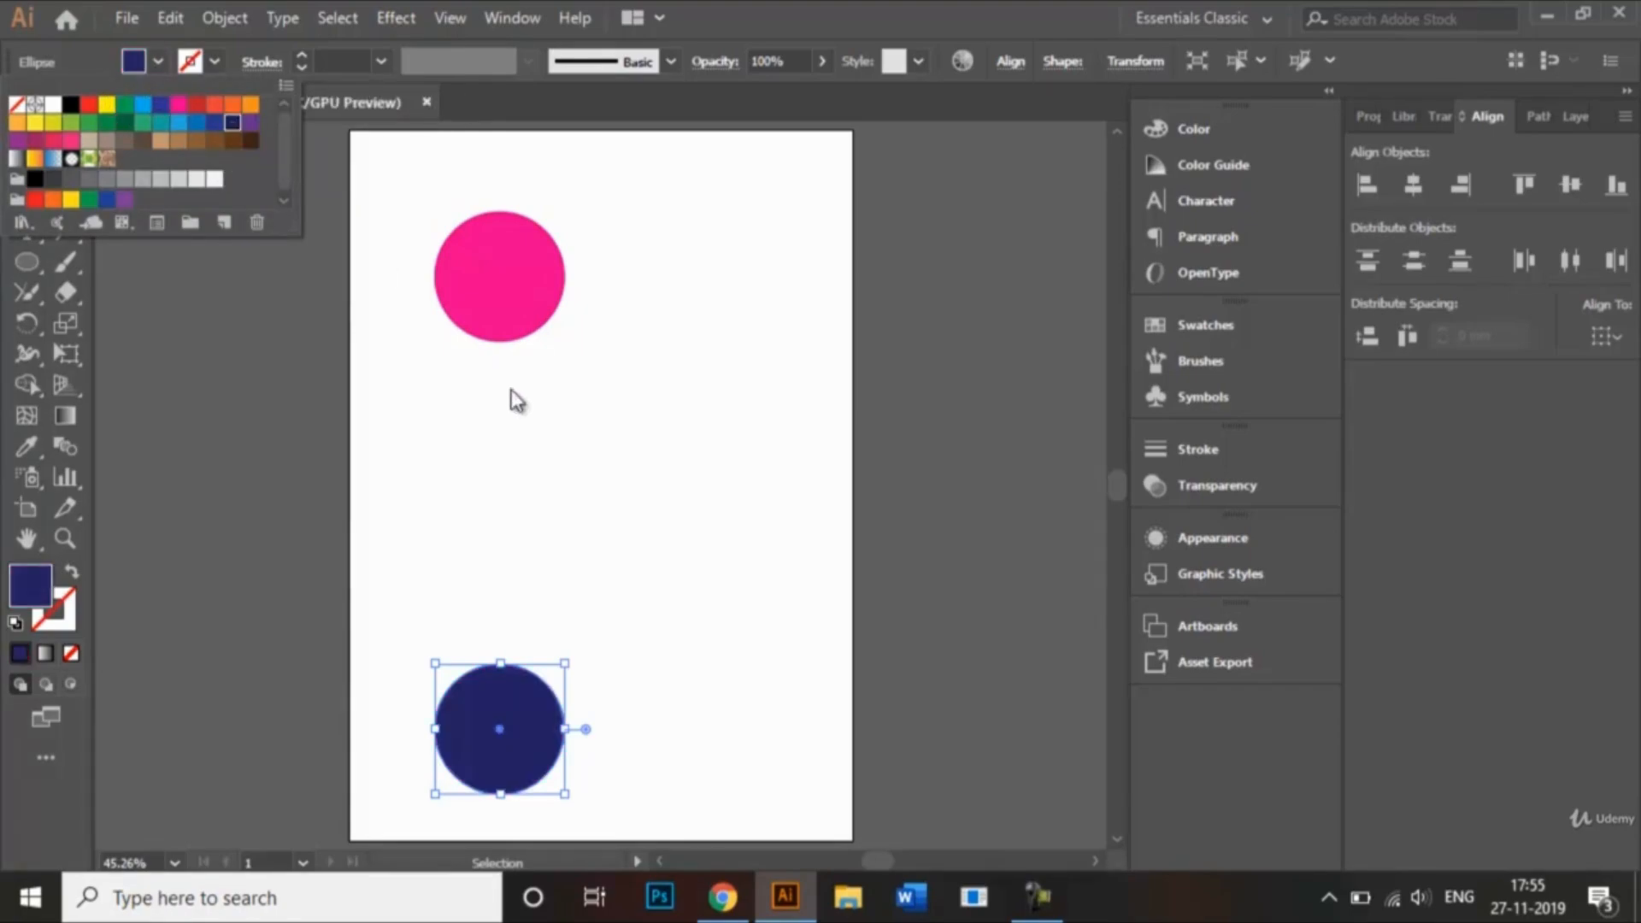
click(528, 445)
click(567, 505)
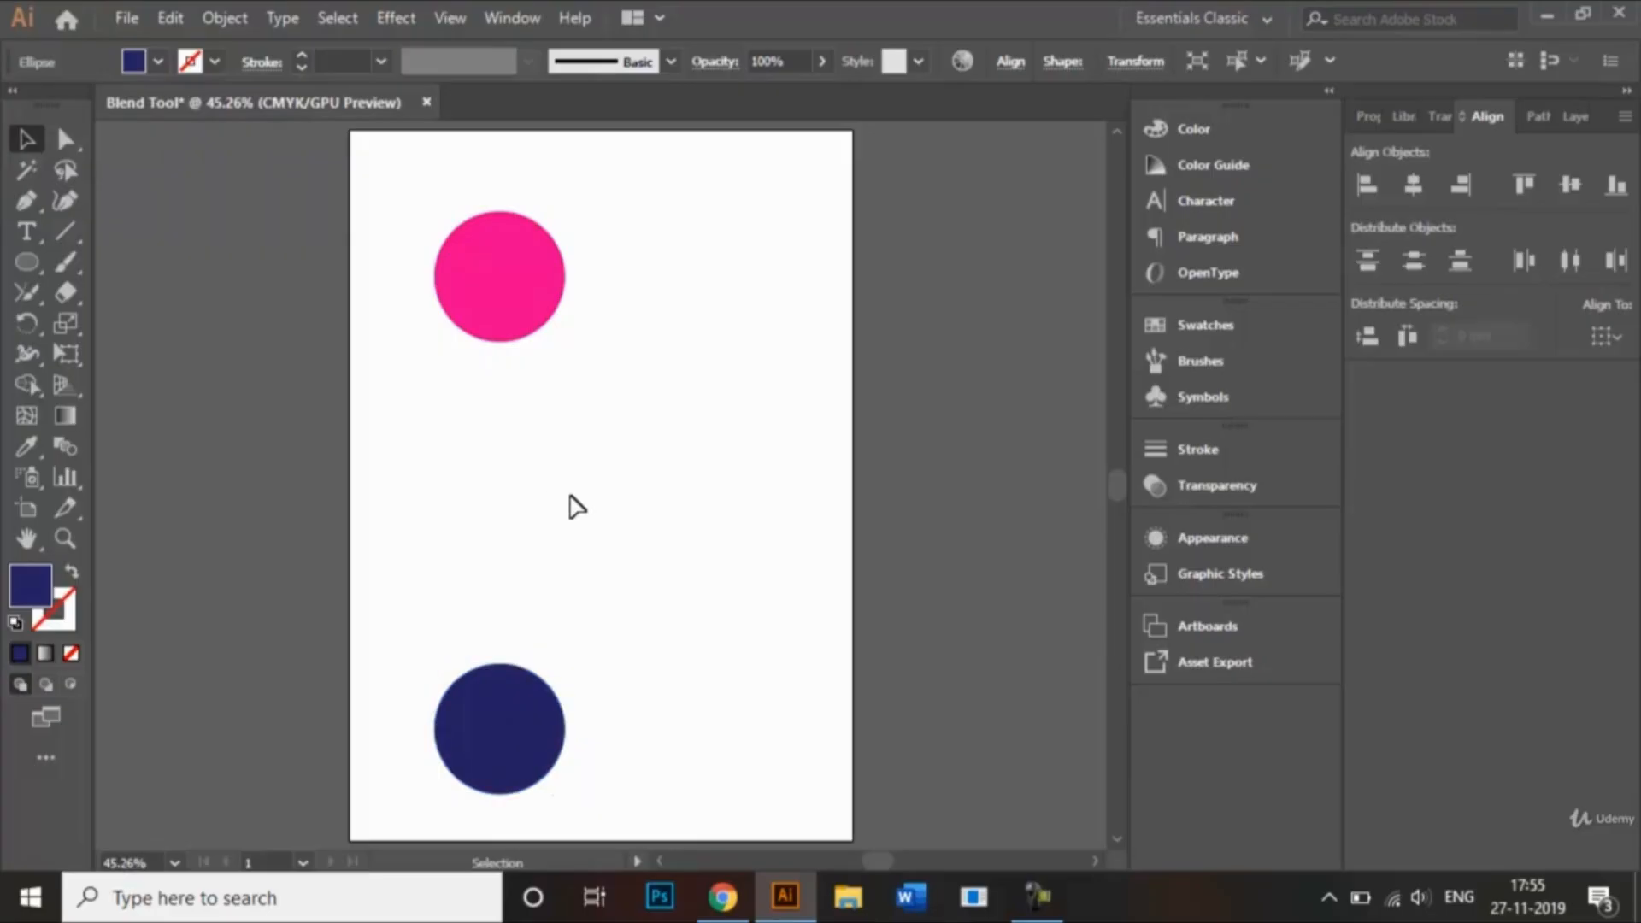
Blend the pink circle with the dark blue circle using the Blend tool, and deselect the result.
click(532, 279)
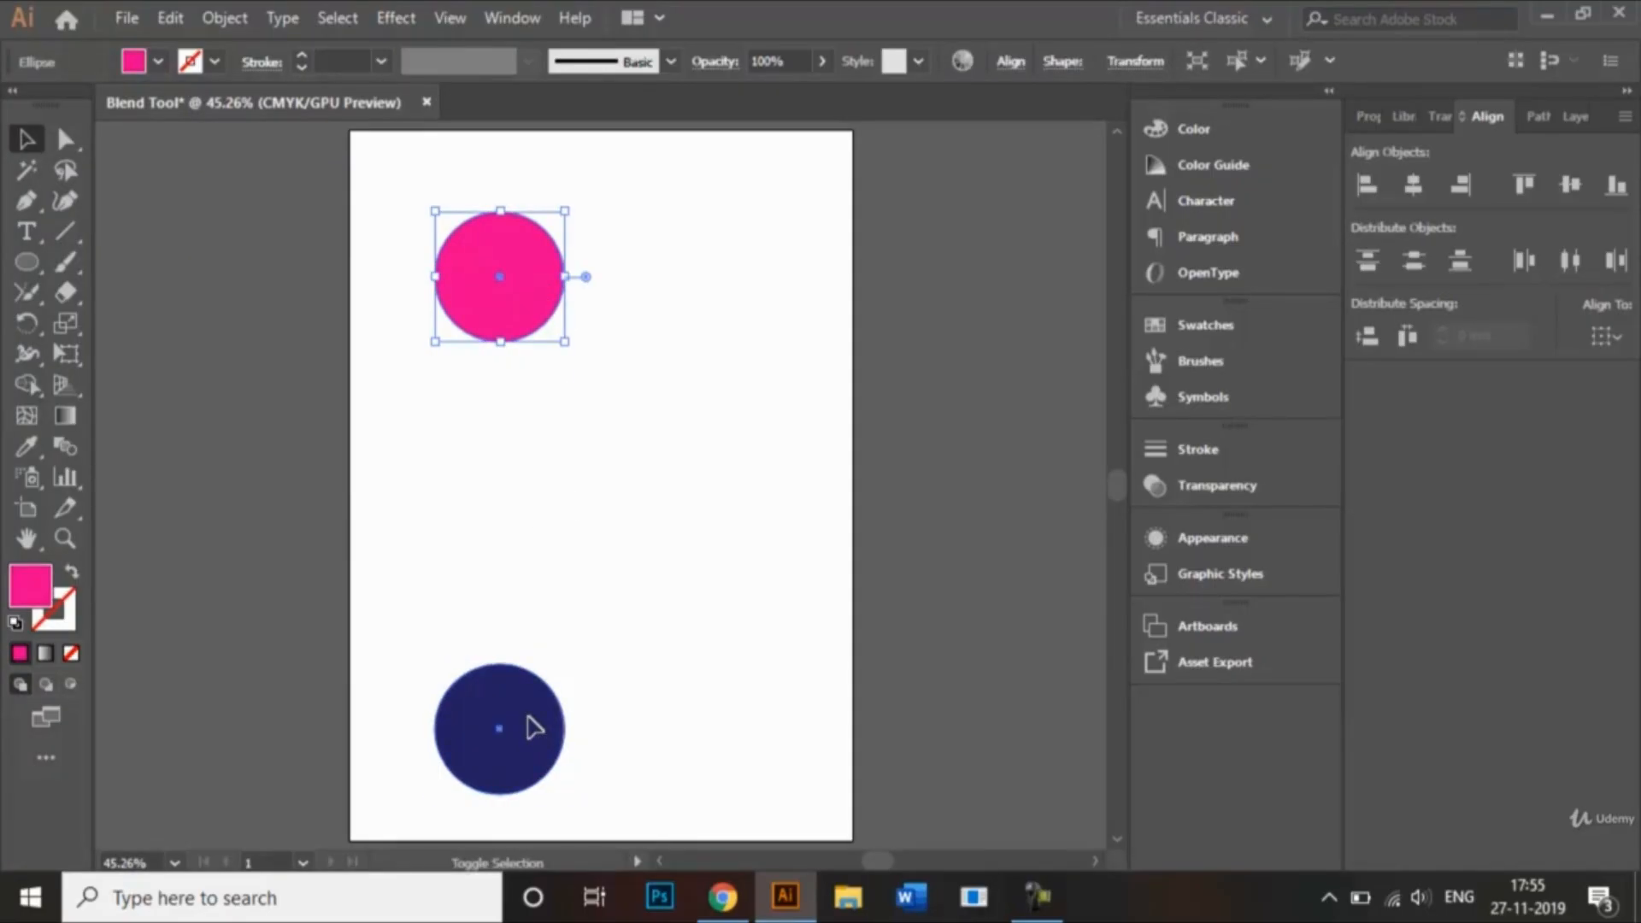
shift+click(535, 729)
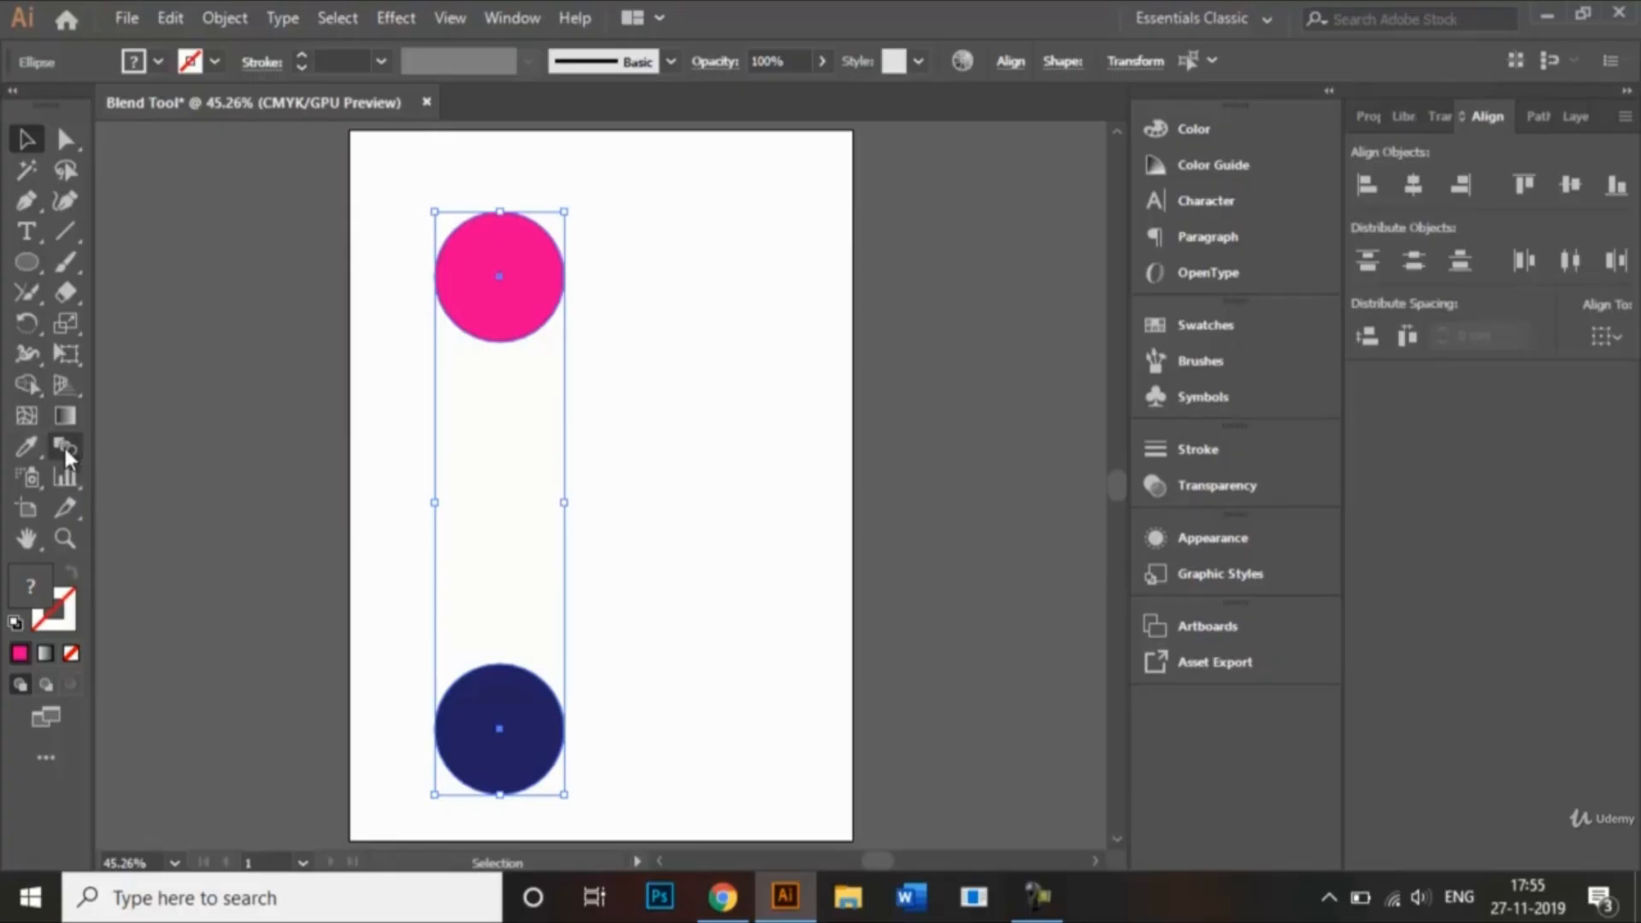
click(66, 448)
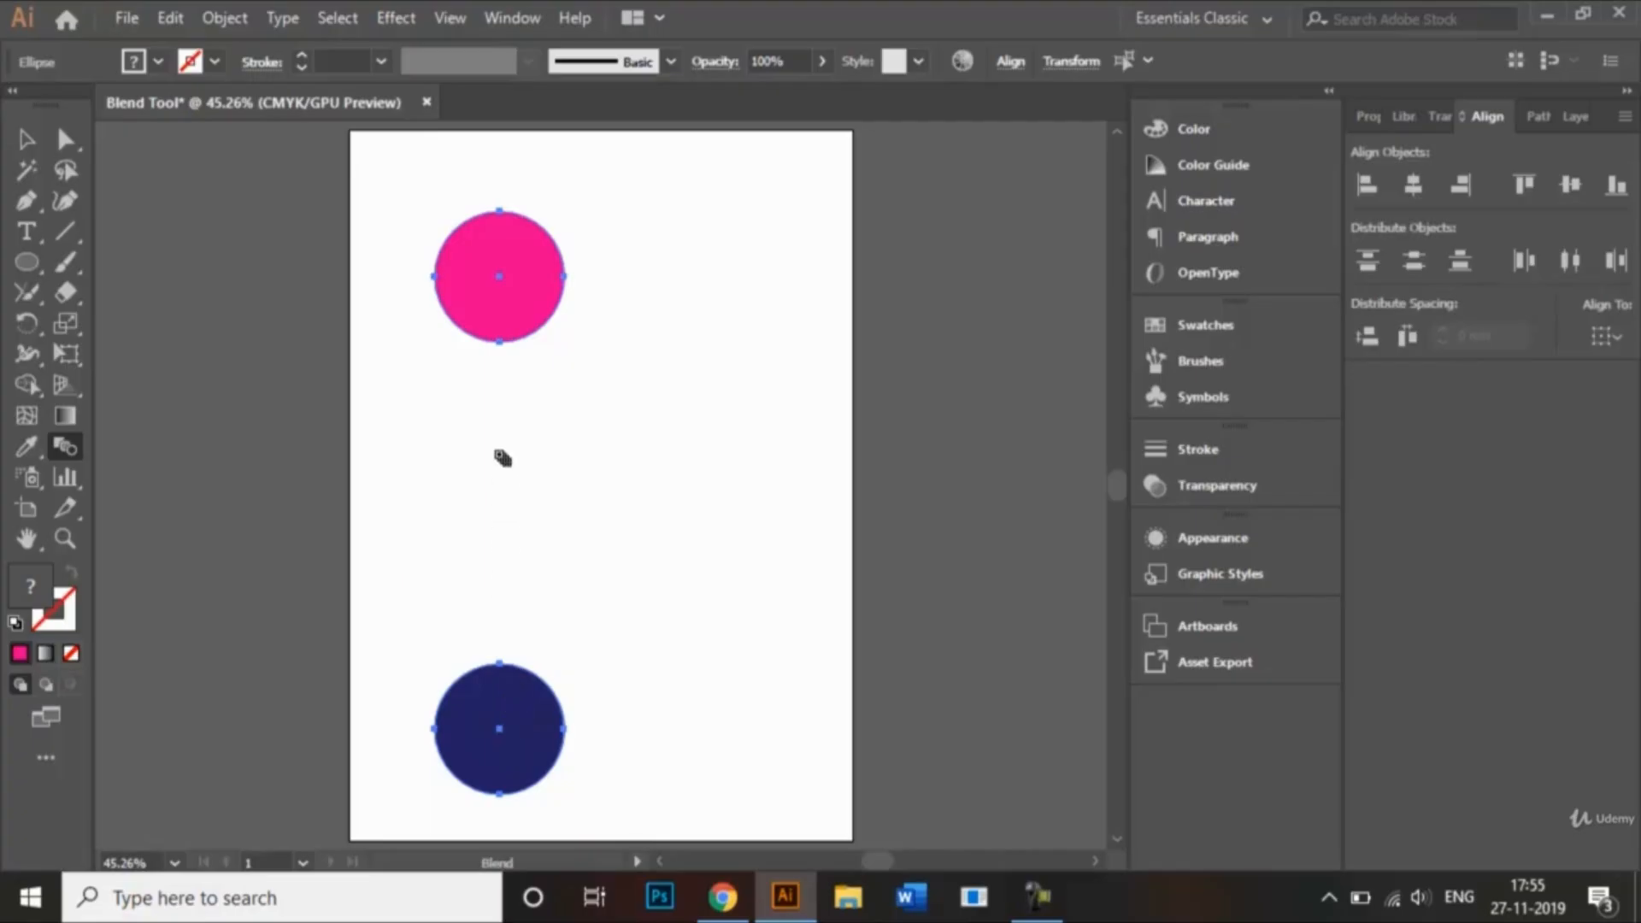
click(502, 314)
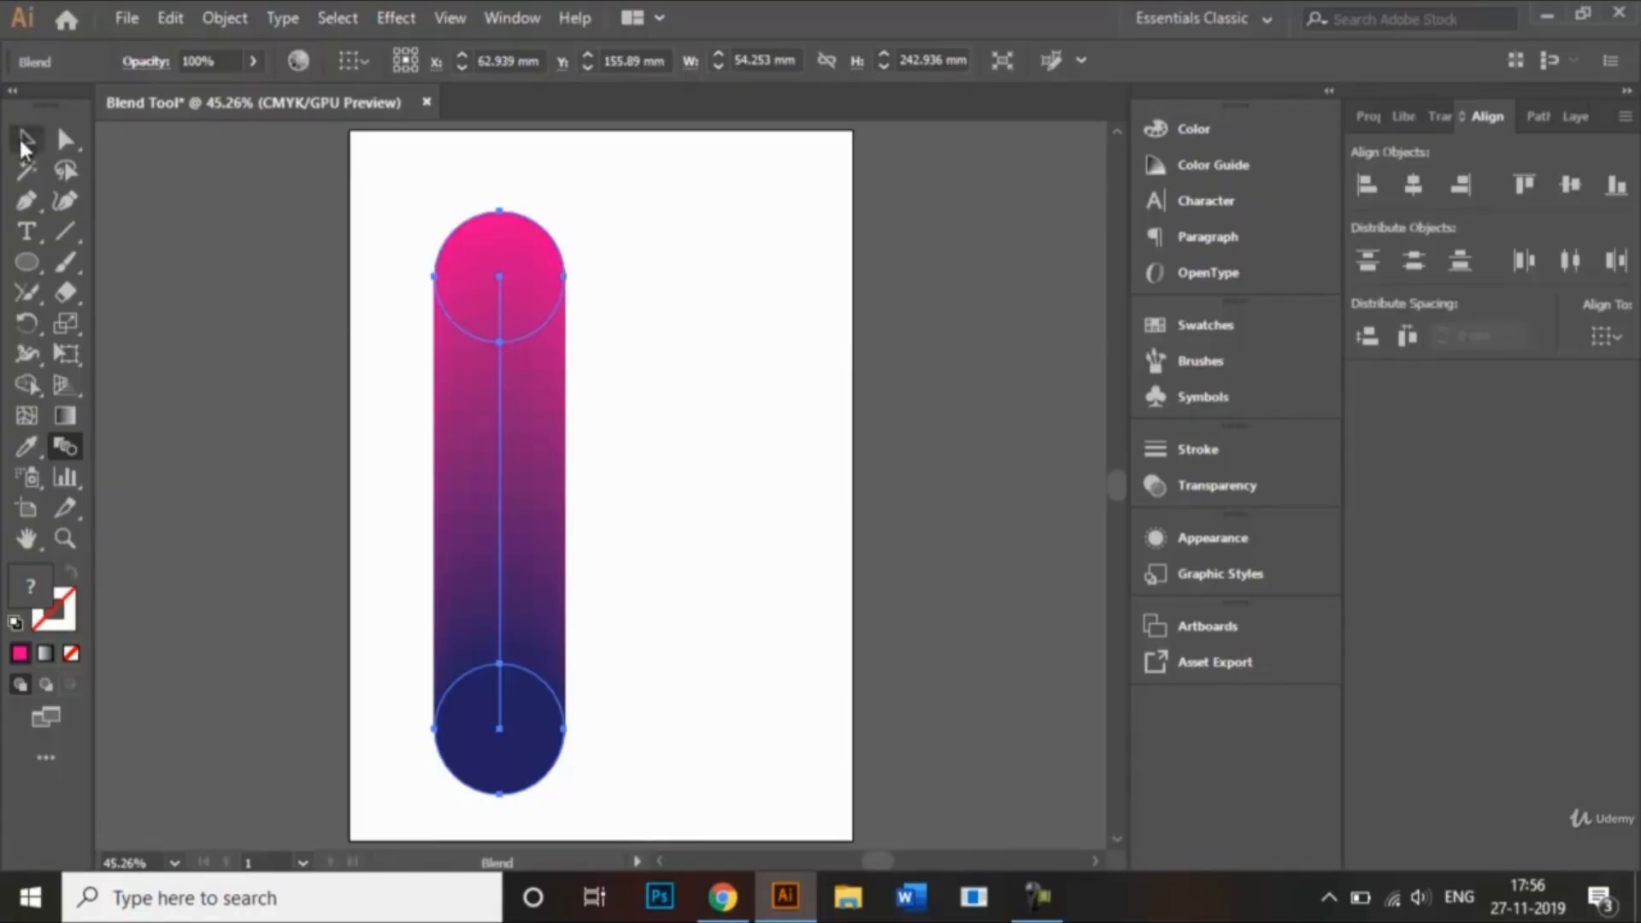
click(25, 139)
click(651, 387)
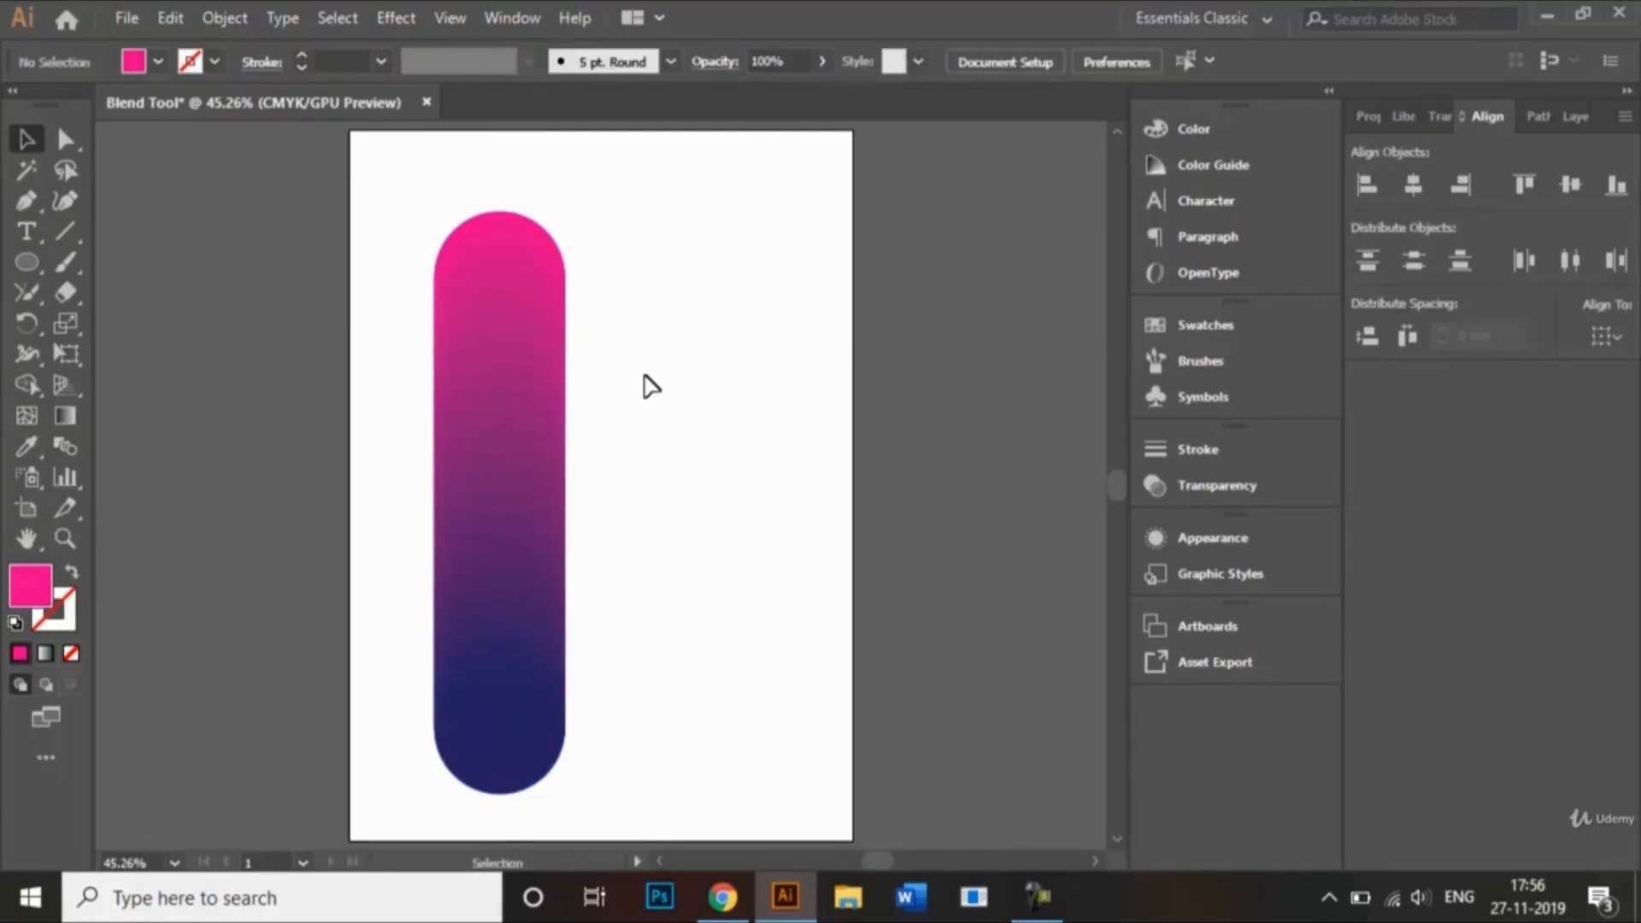
Move the blended shape about 18.7 mm left and 13.9 mm up on the artboard, and deselect it.
drag(532, 435, 483, 392)
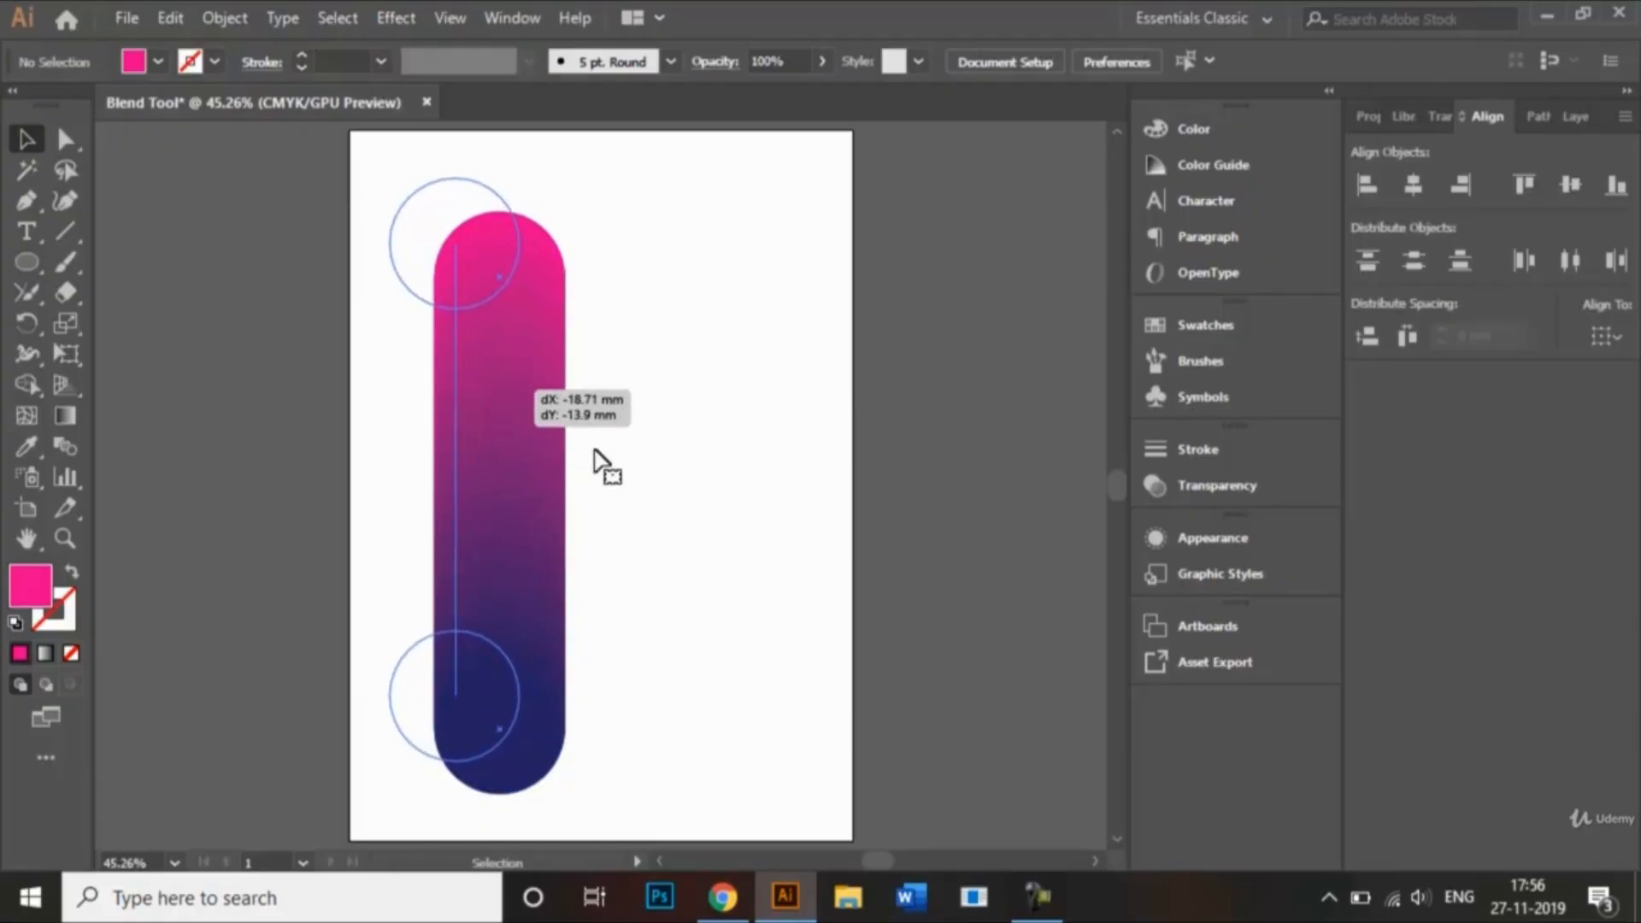
key(ctrl+h)
click(621, 471)
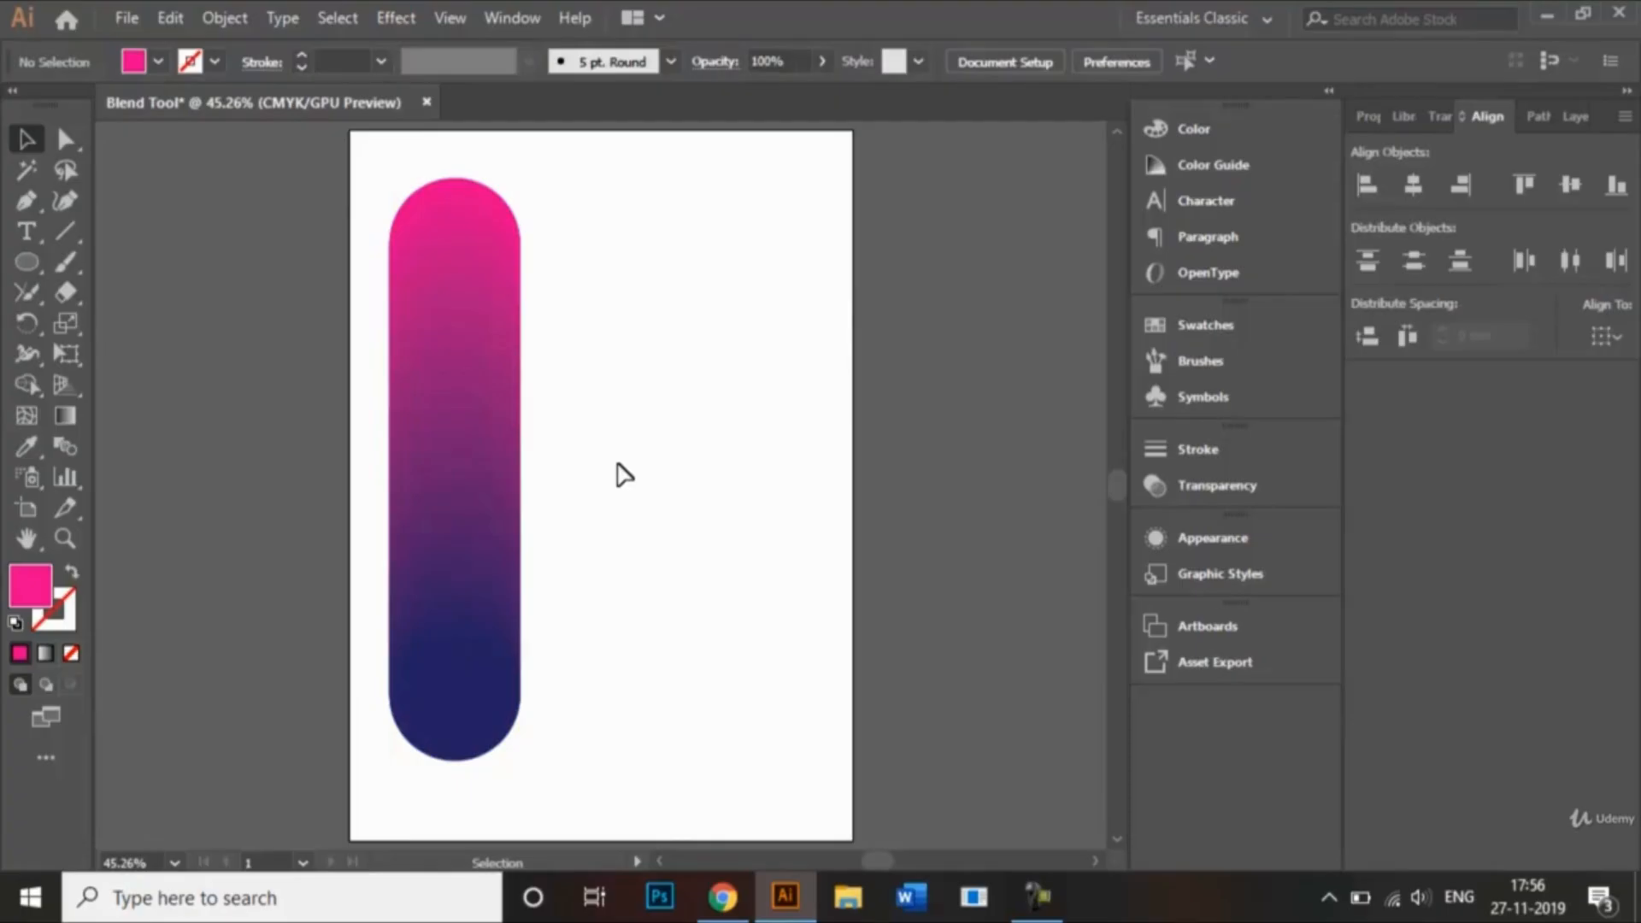
Draw a hexagon about 82 mm wide and 71 mm high beside the upper part of the blended shape.
click(25, 262)
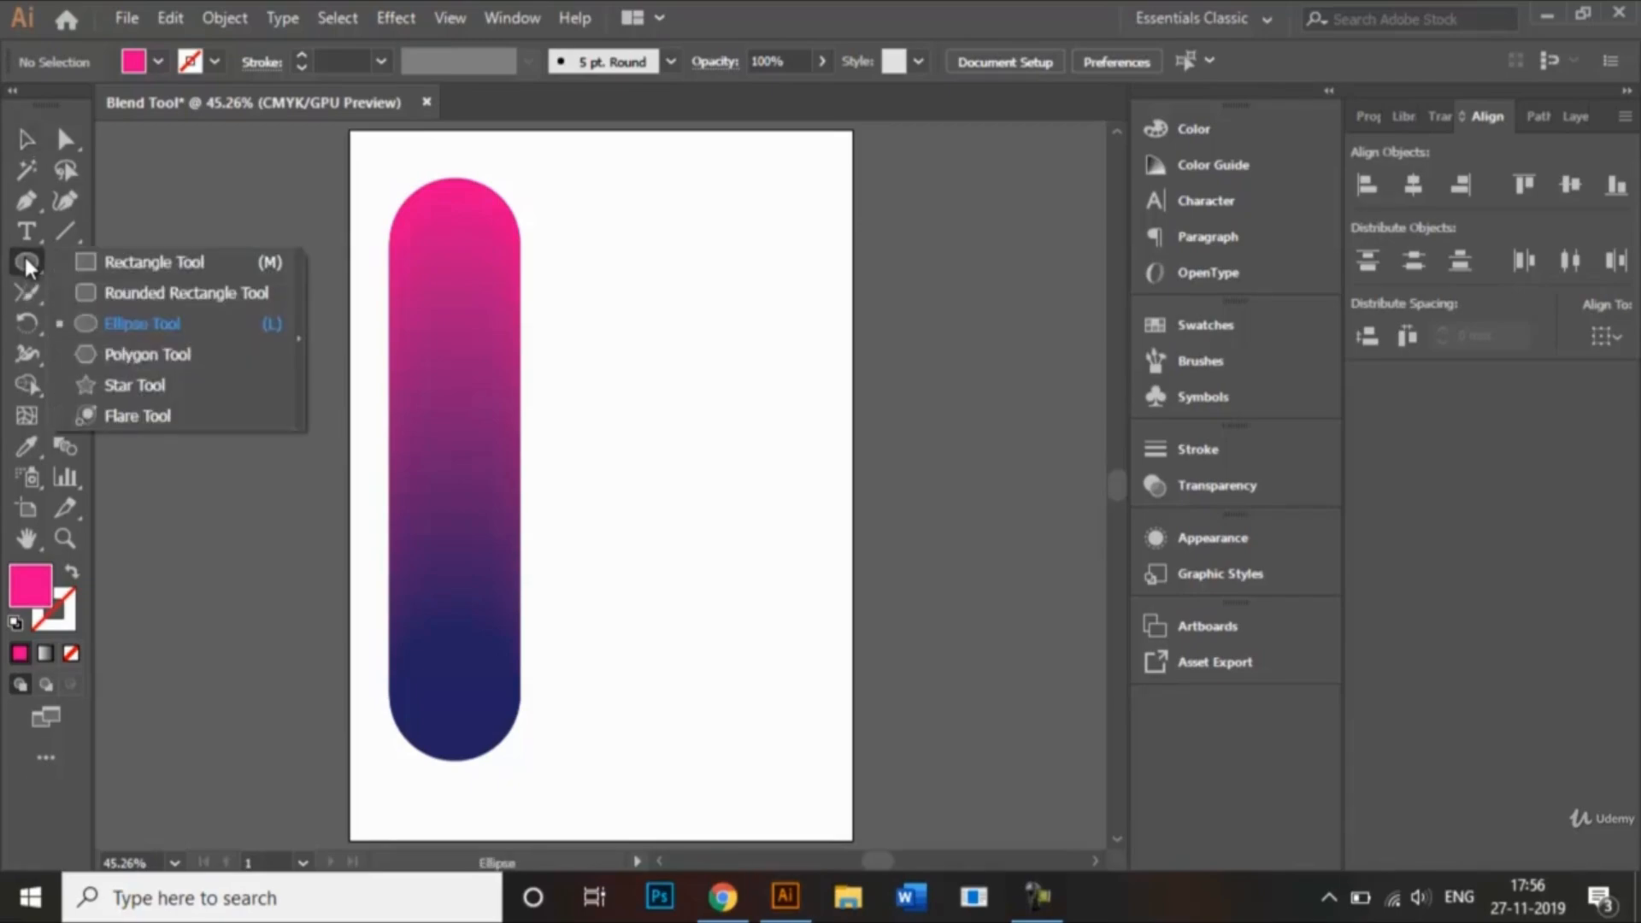
click(161, 354)
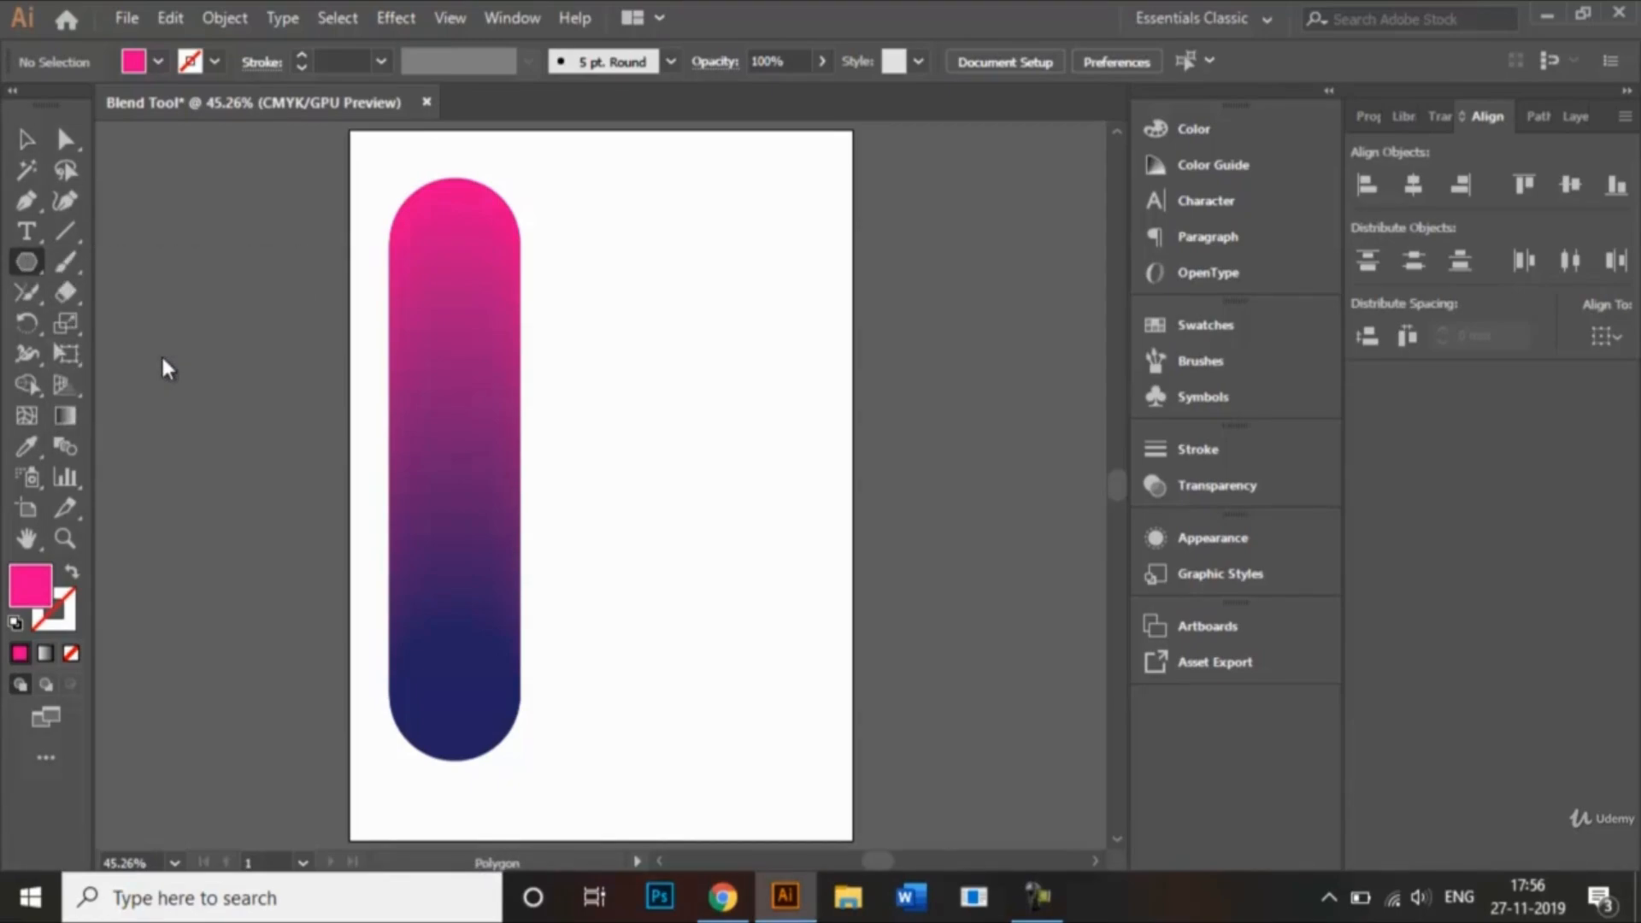
click(633, 387)
click(879, 506)
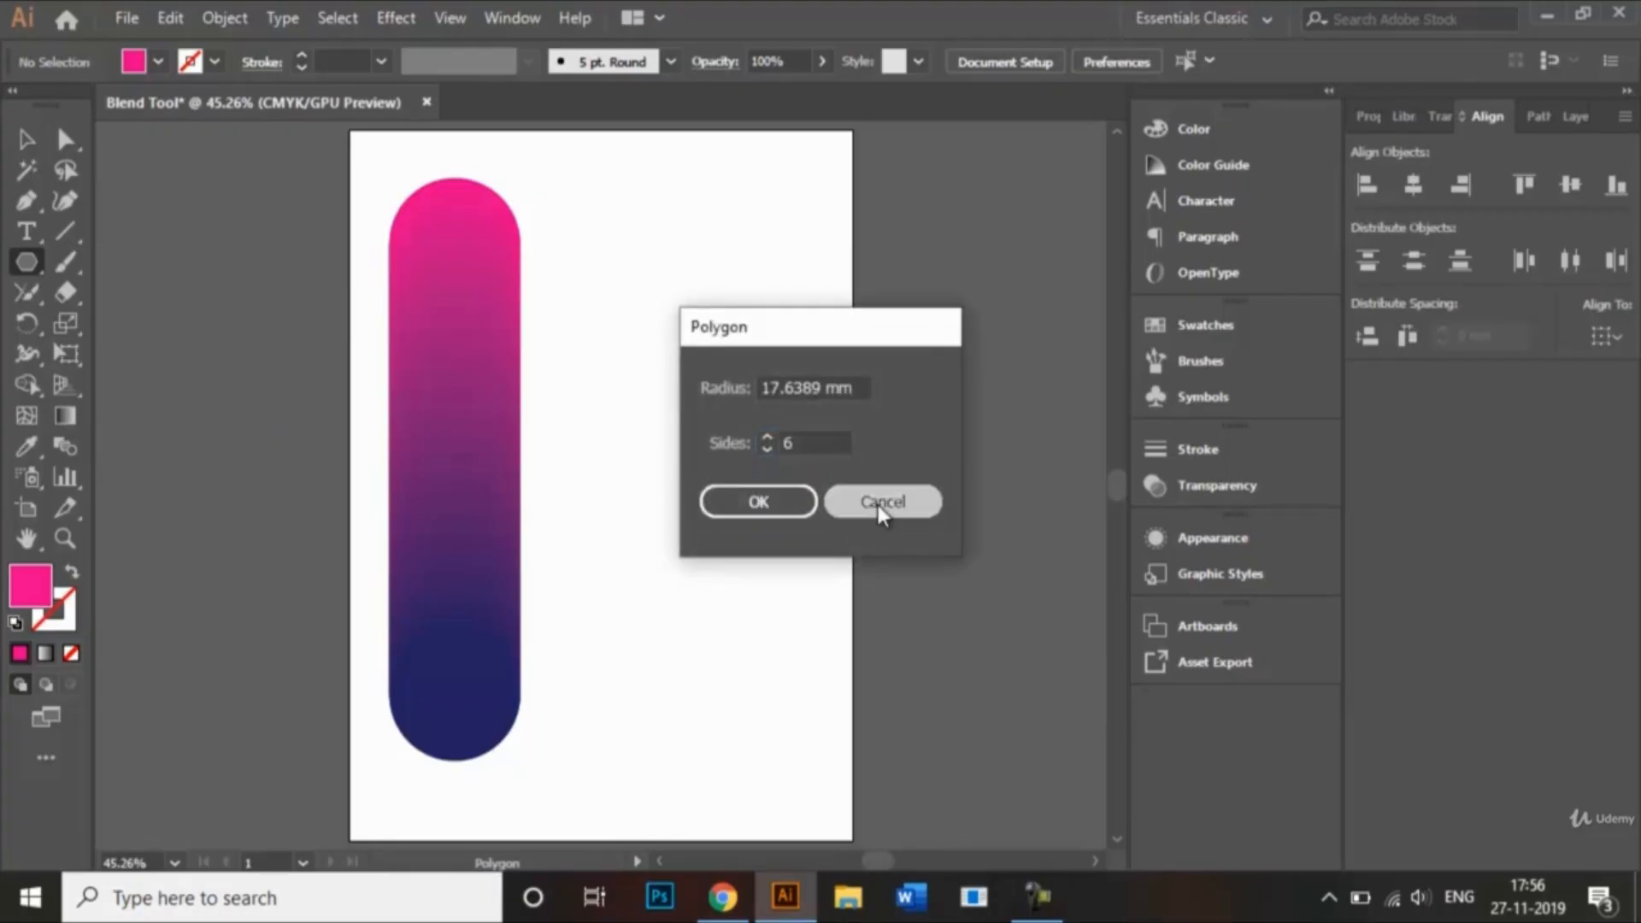
drag(644, 318, 696, 406)
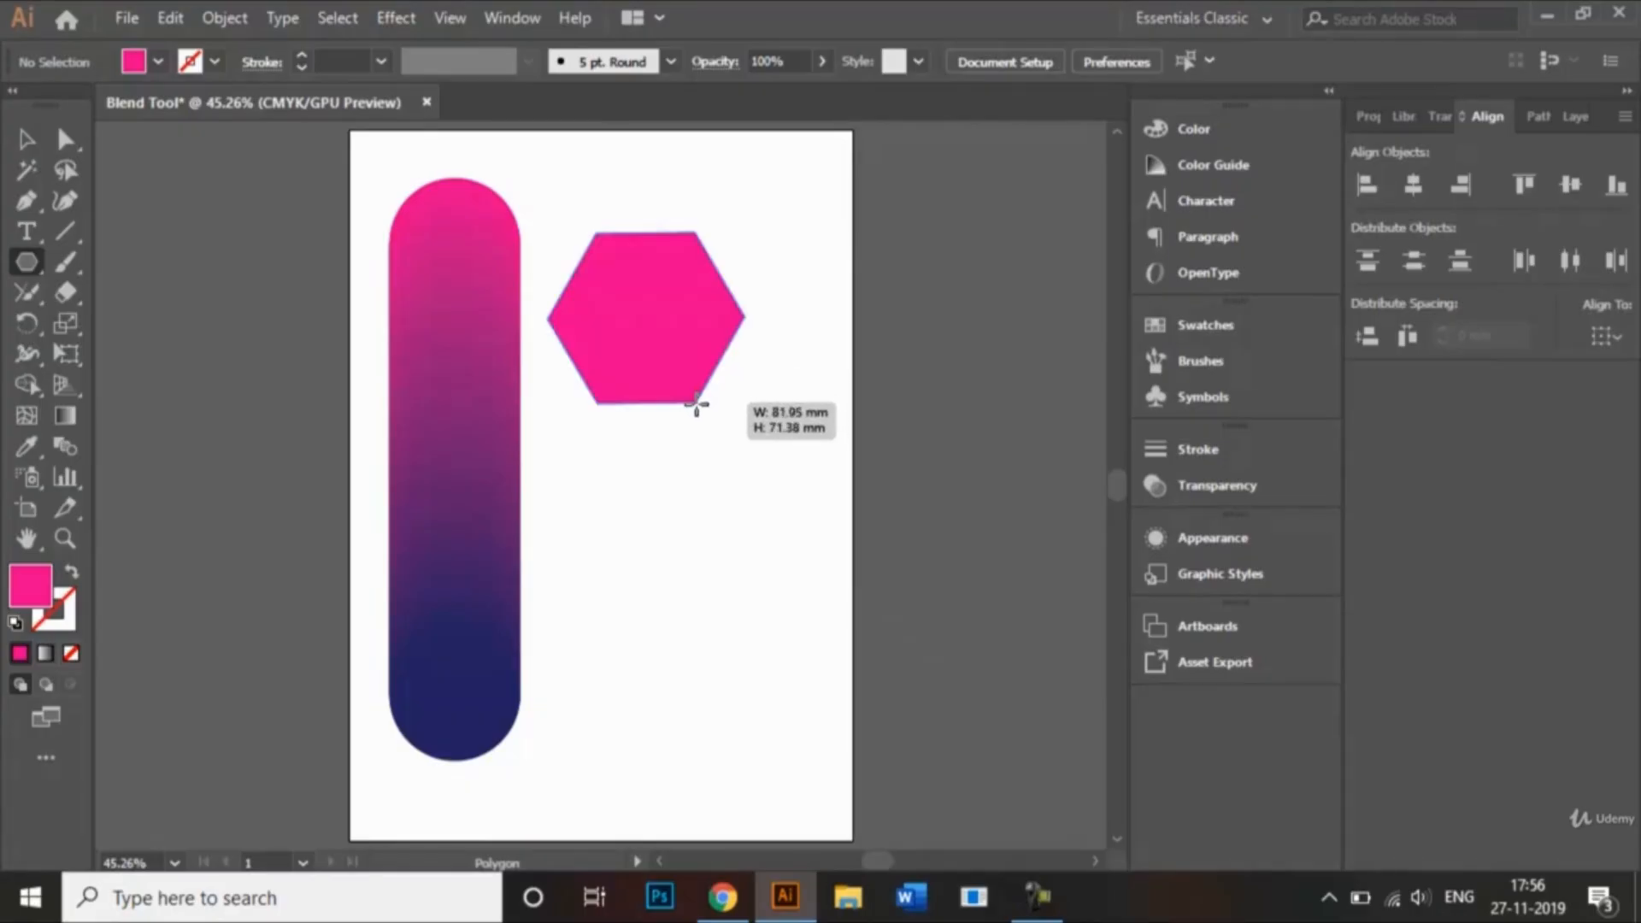
Fill the hexagon with yellow and deselect it.
click(158, 61)
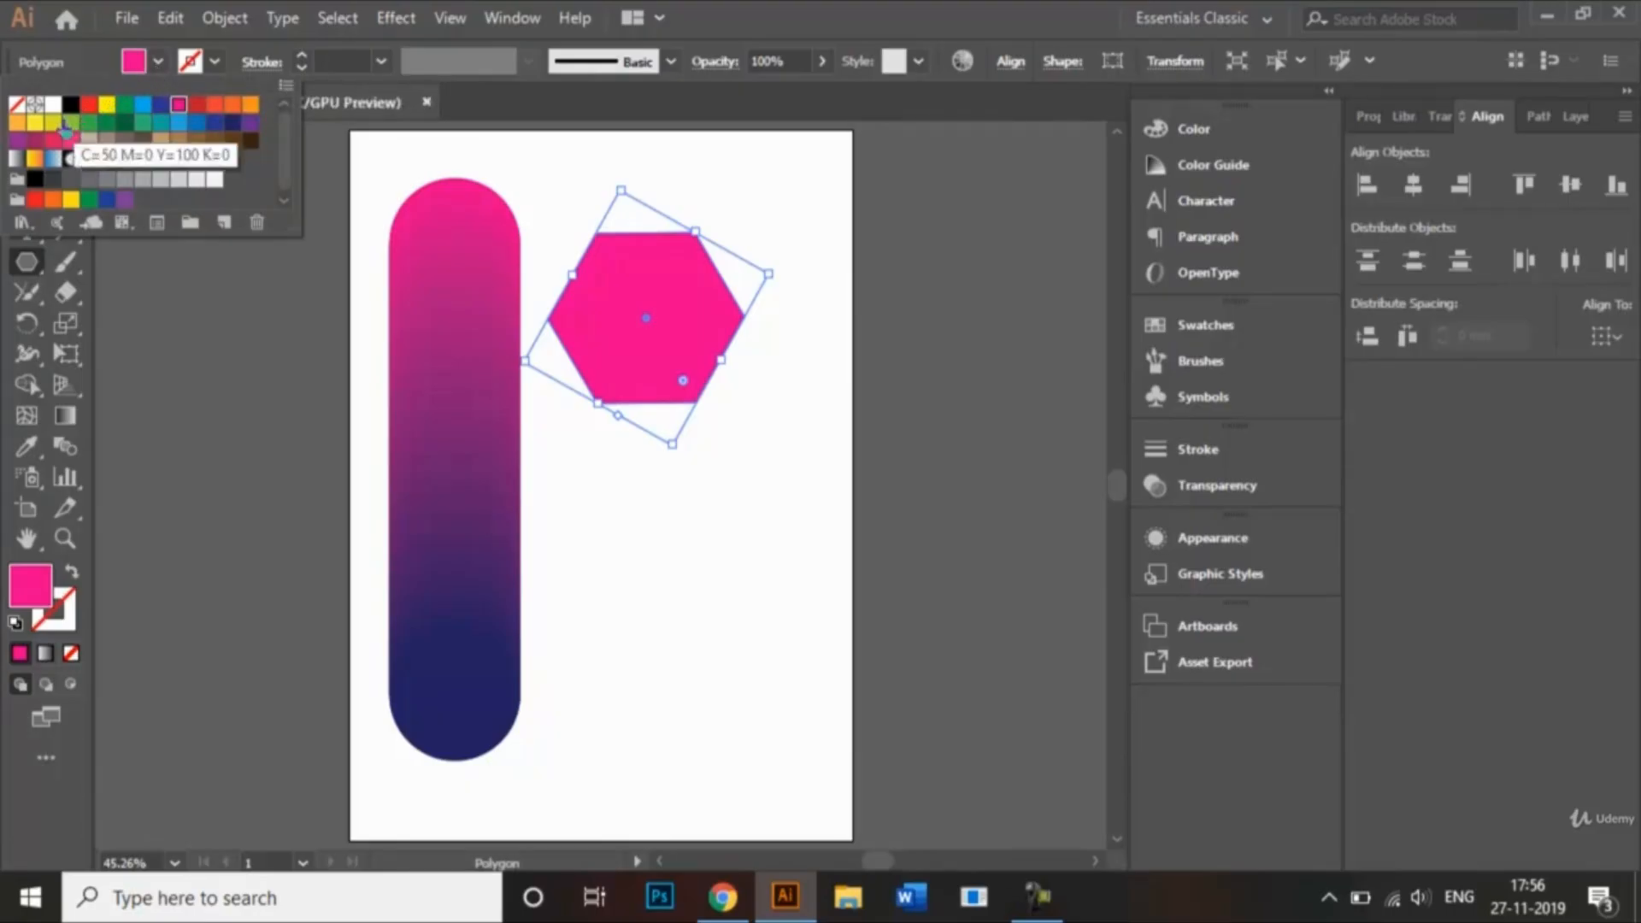
click(35, 122)
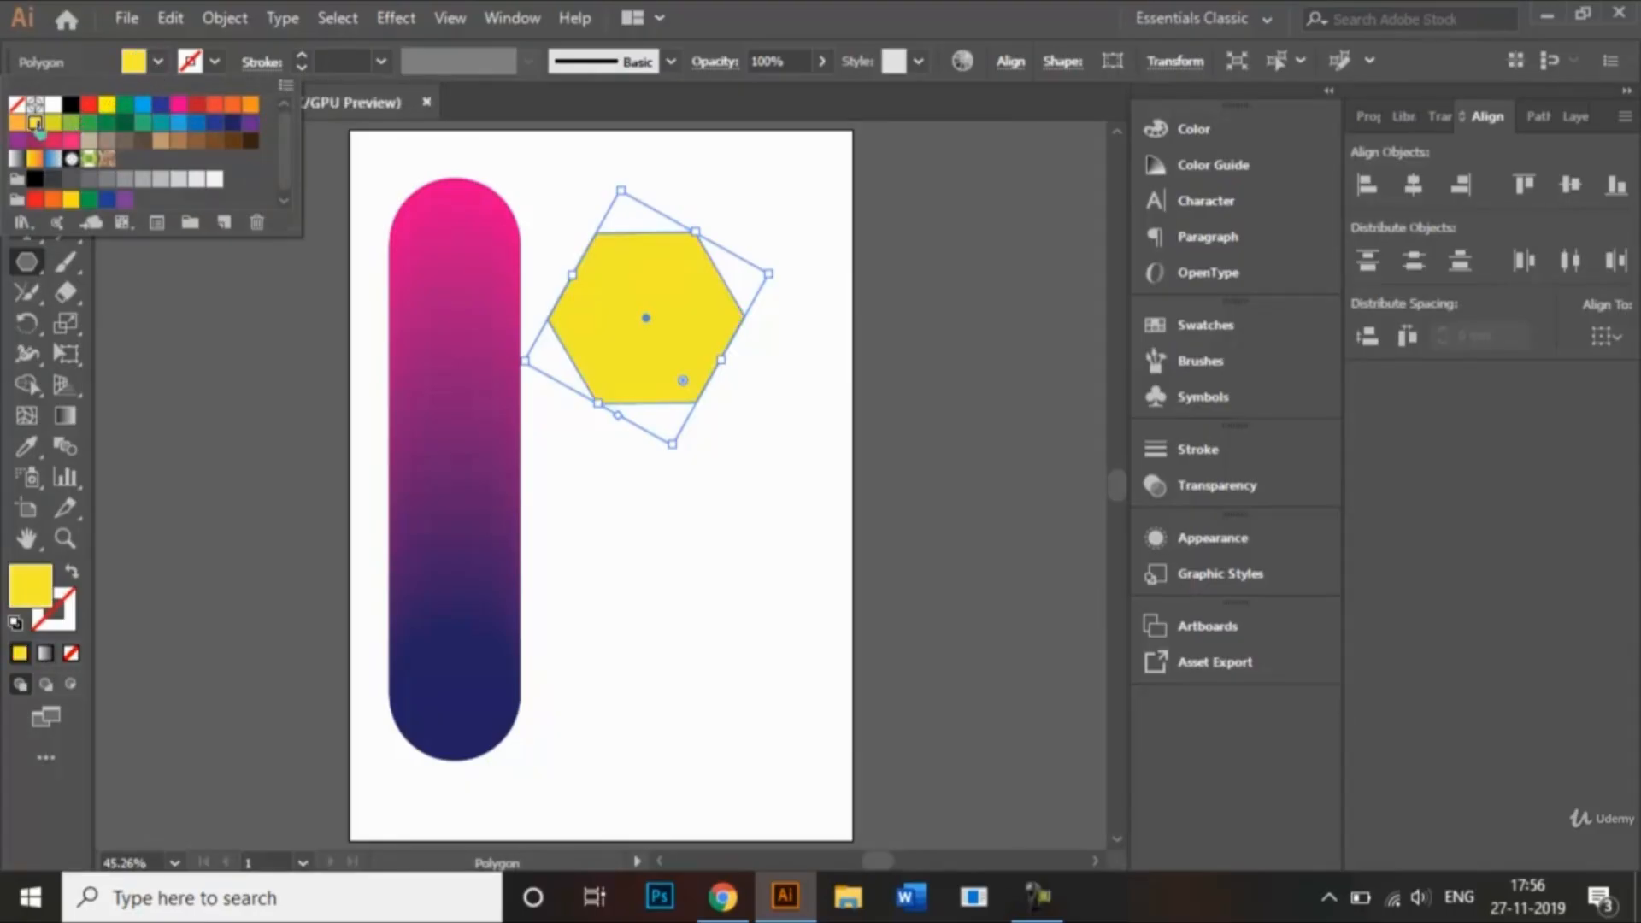
click(156, 449)
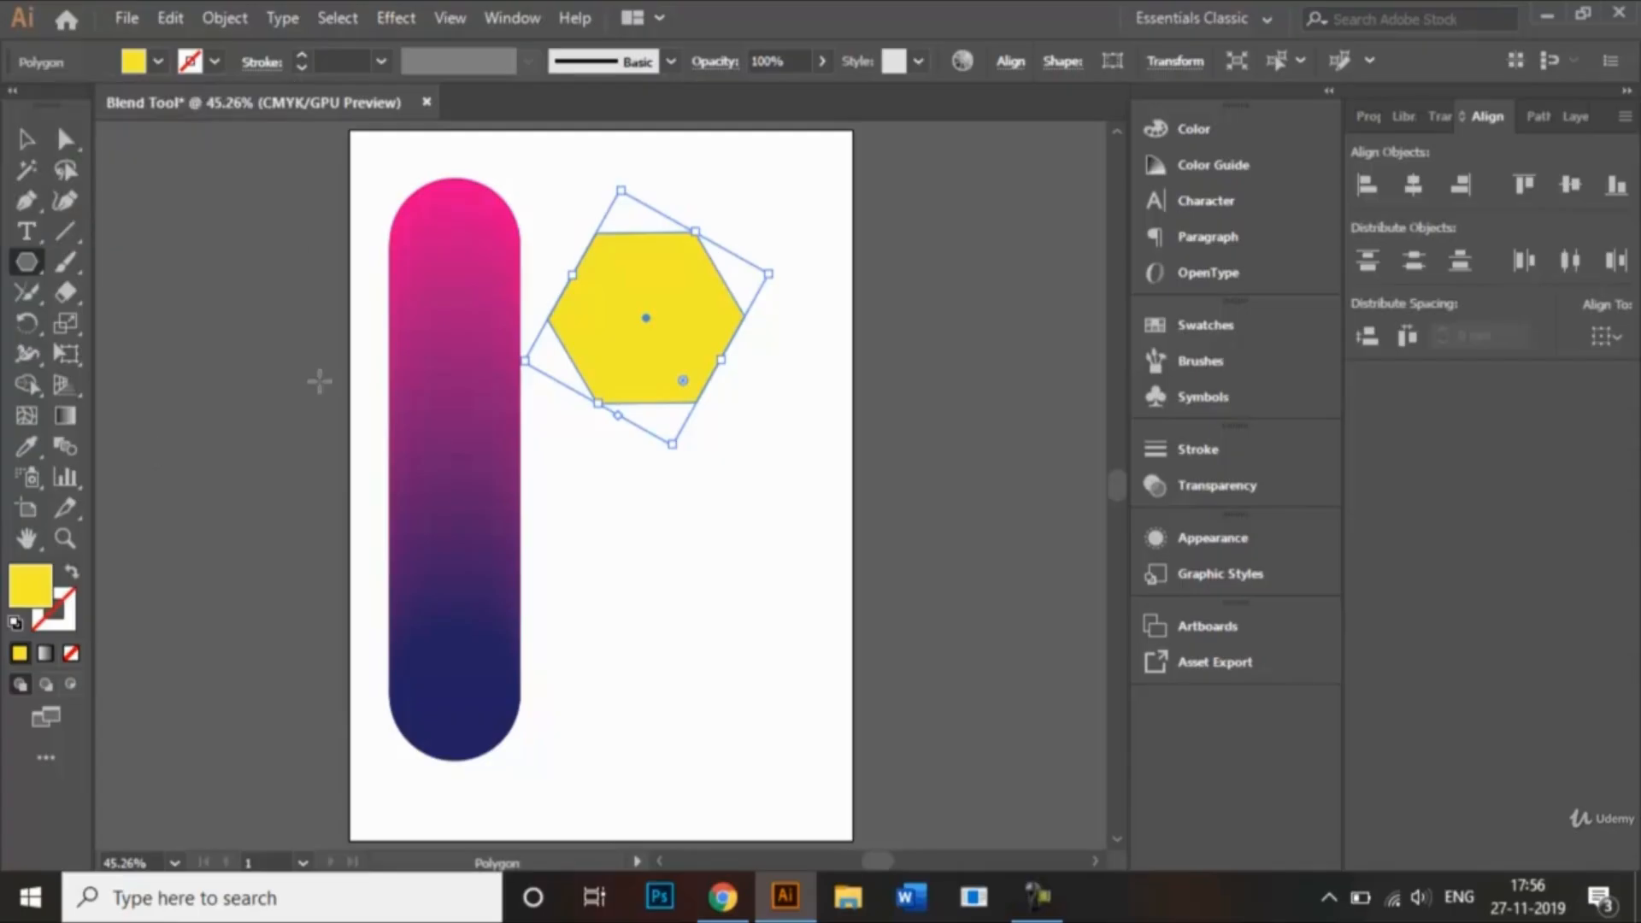
click(28, 141)
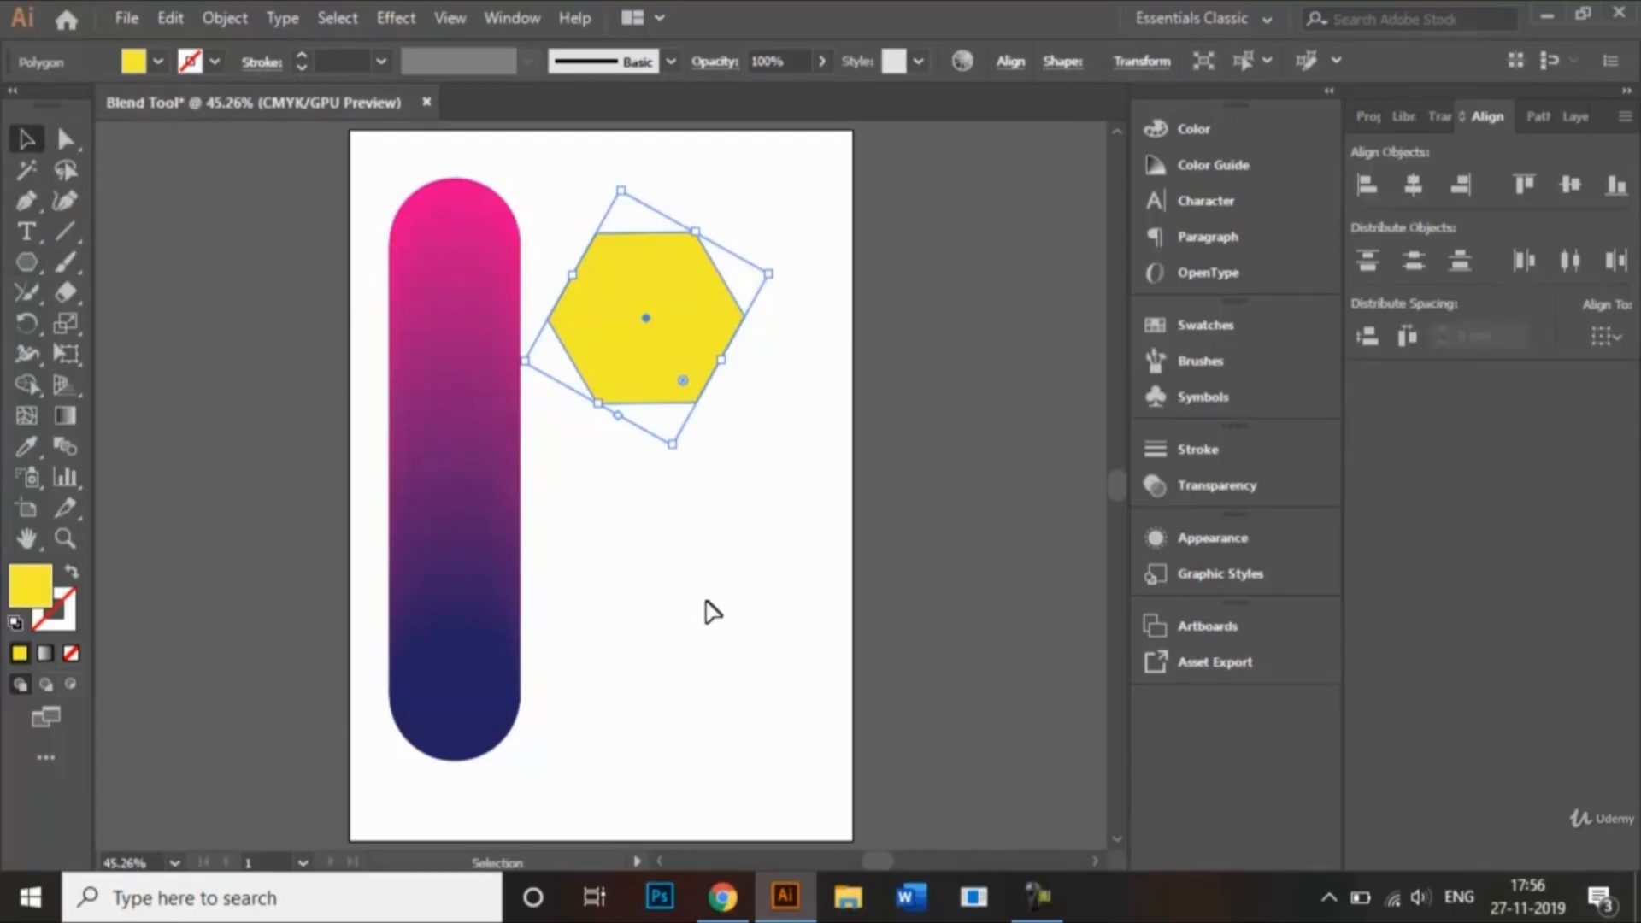
click(707, 609)
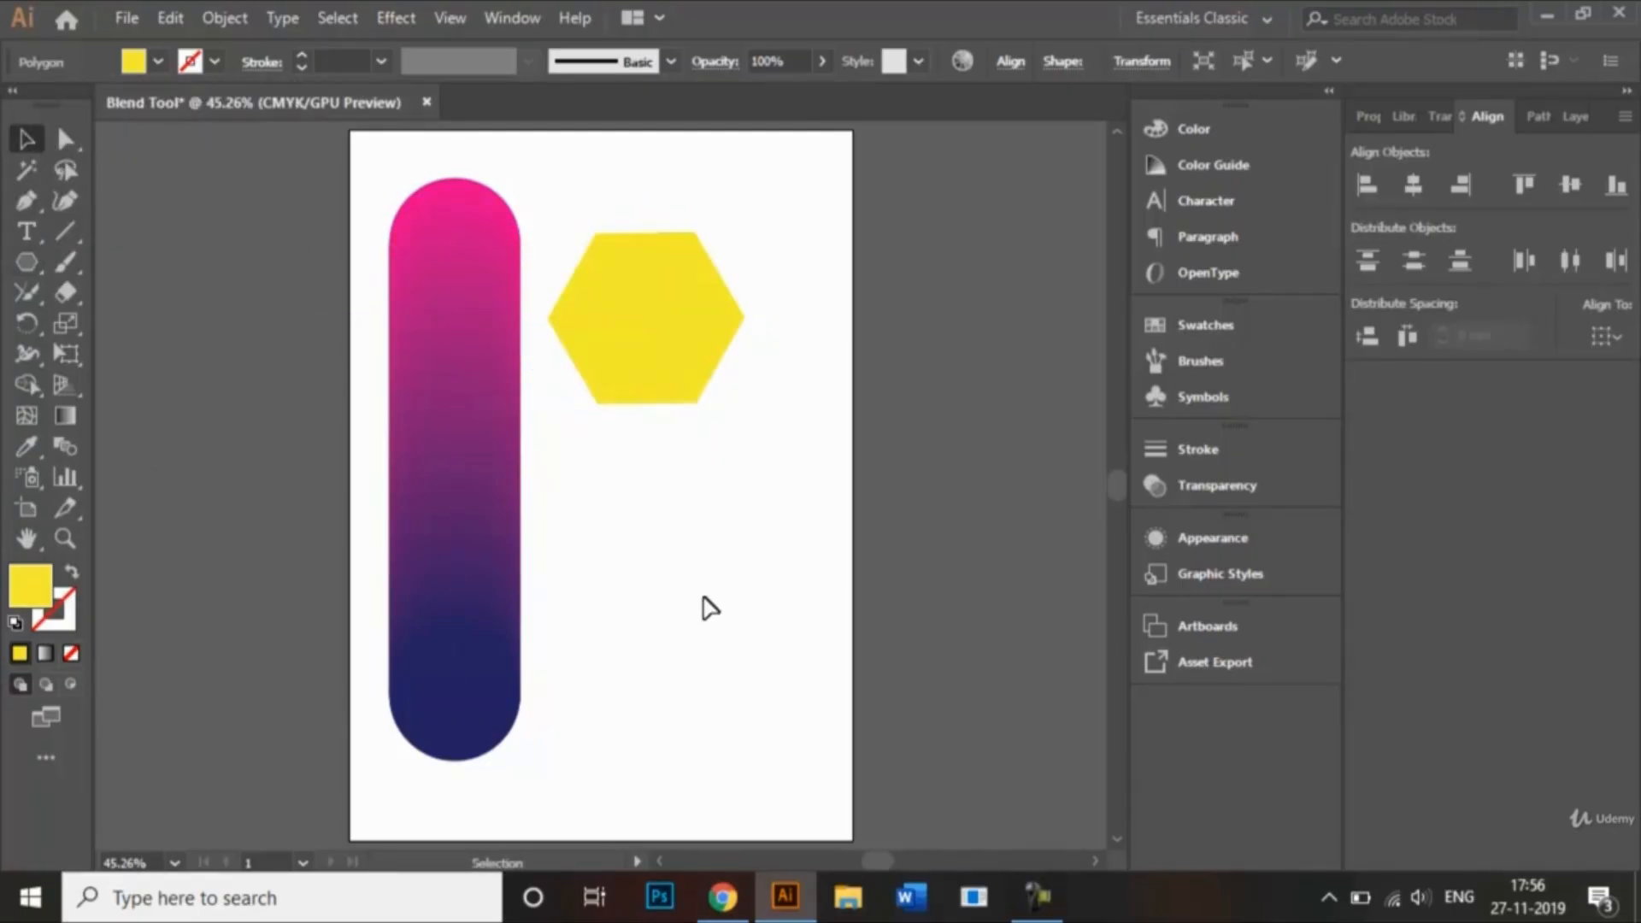
Draw a smaller hexagon filled with light blue over the upper-left part of the yellow hexagon.
click(23, 265)
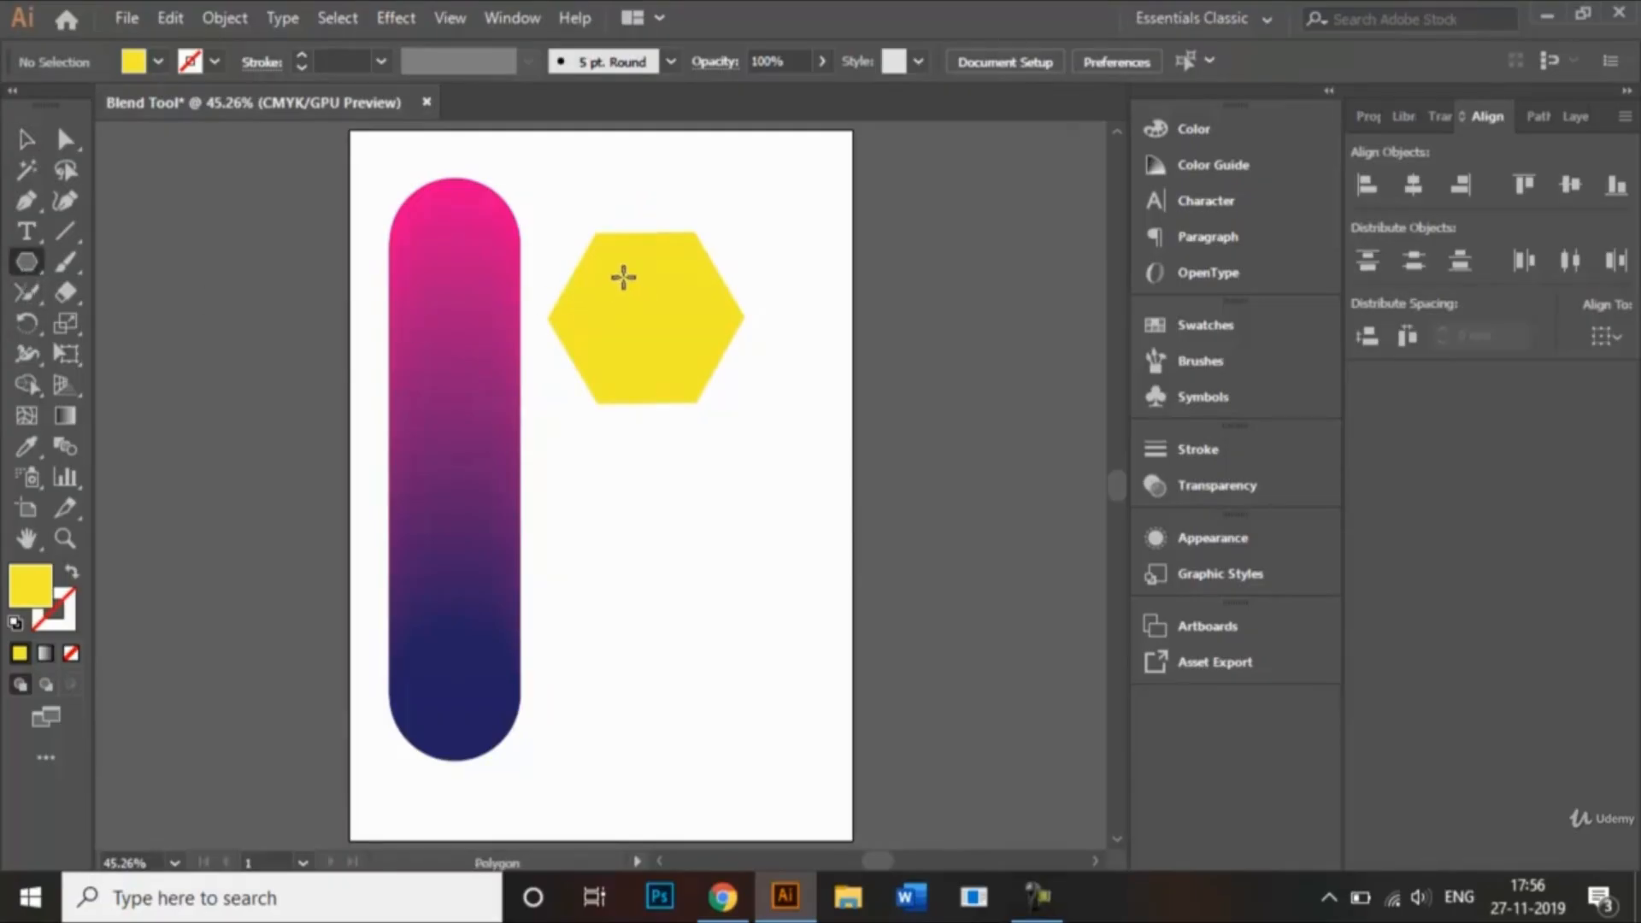
click(159, 60)
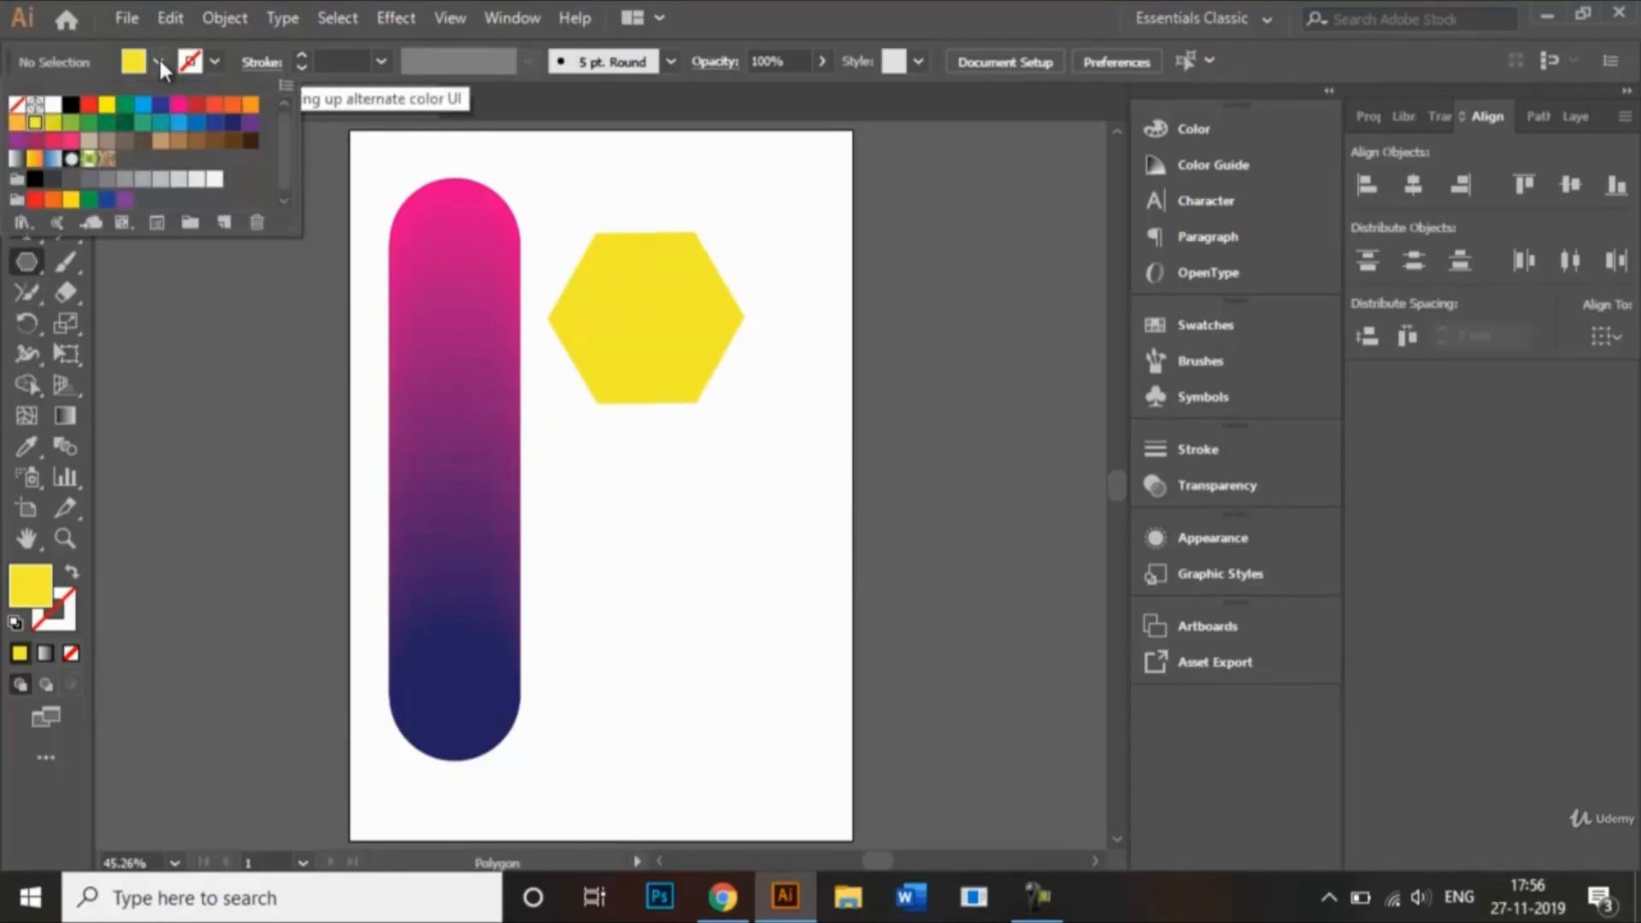
click(143, 104)
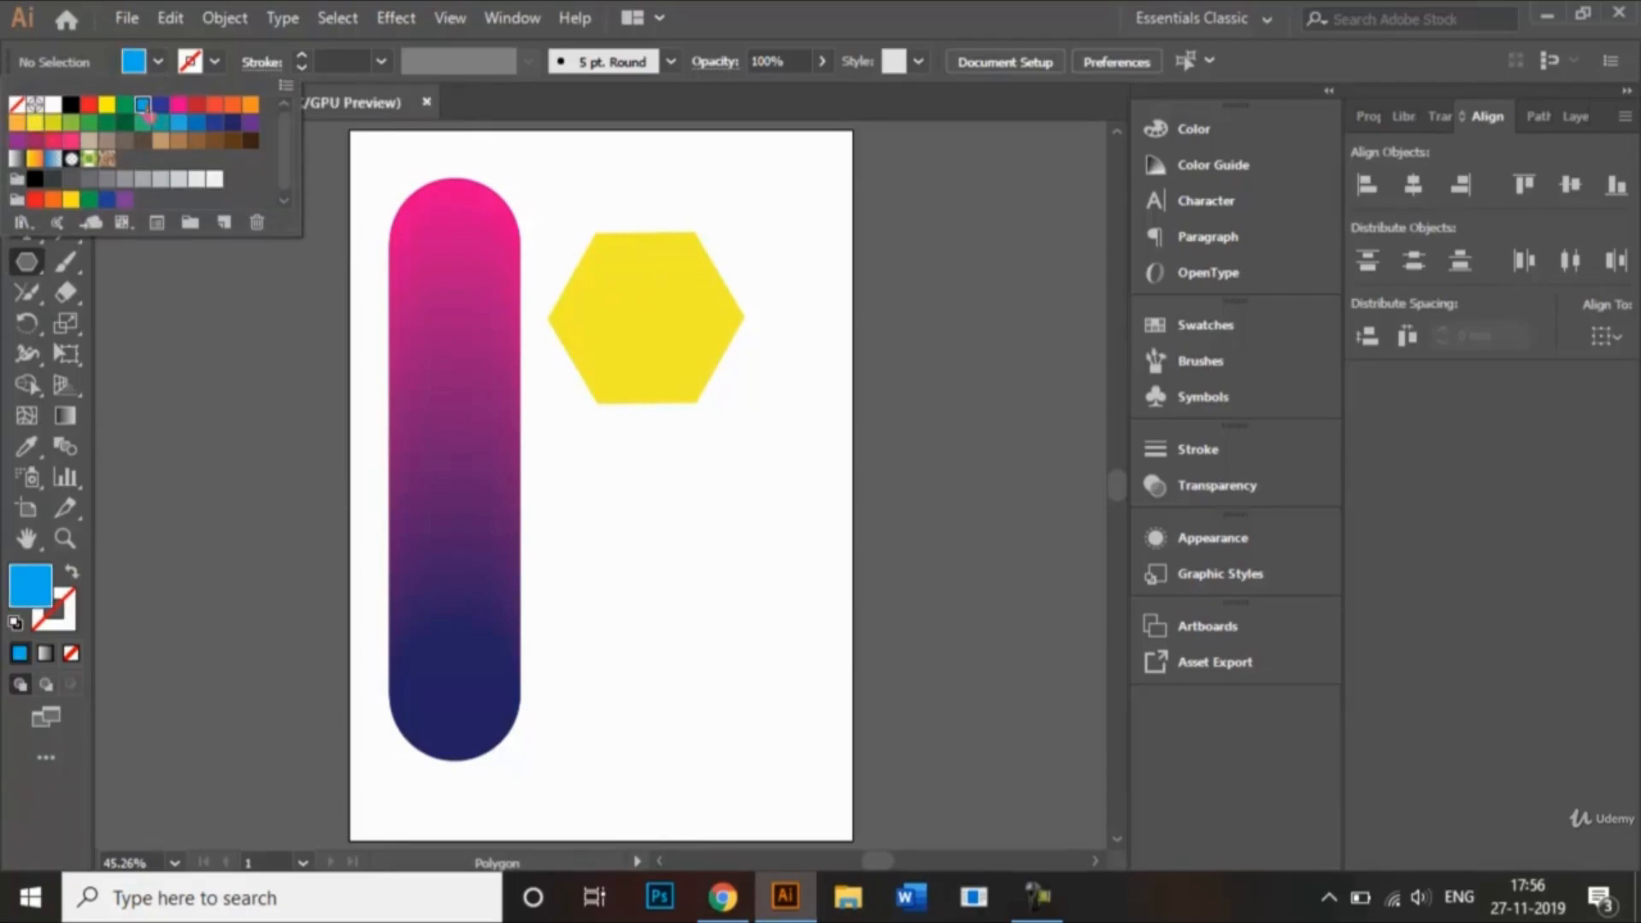
click(633, 296)
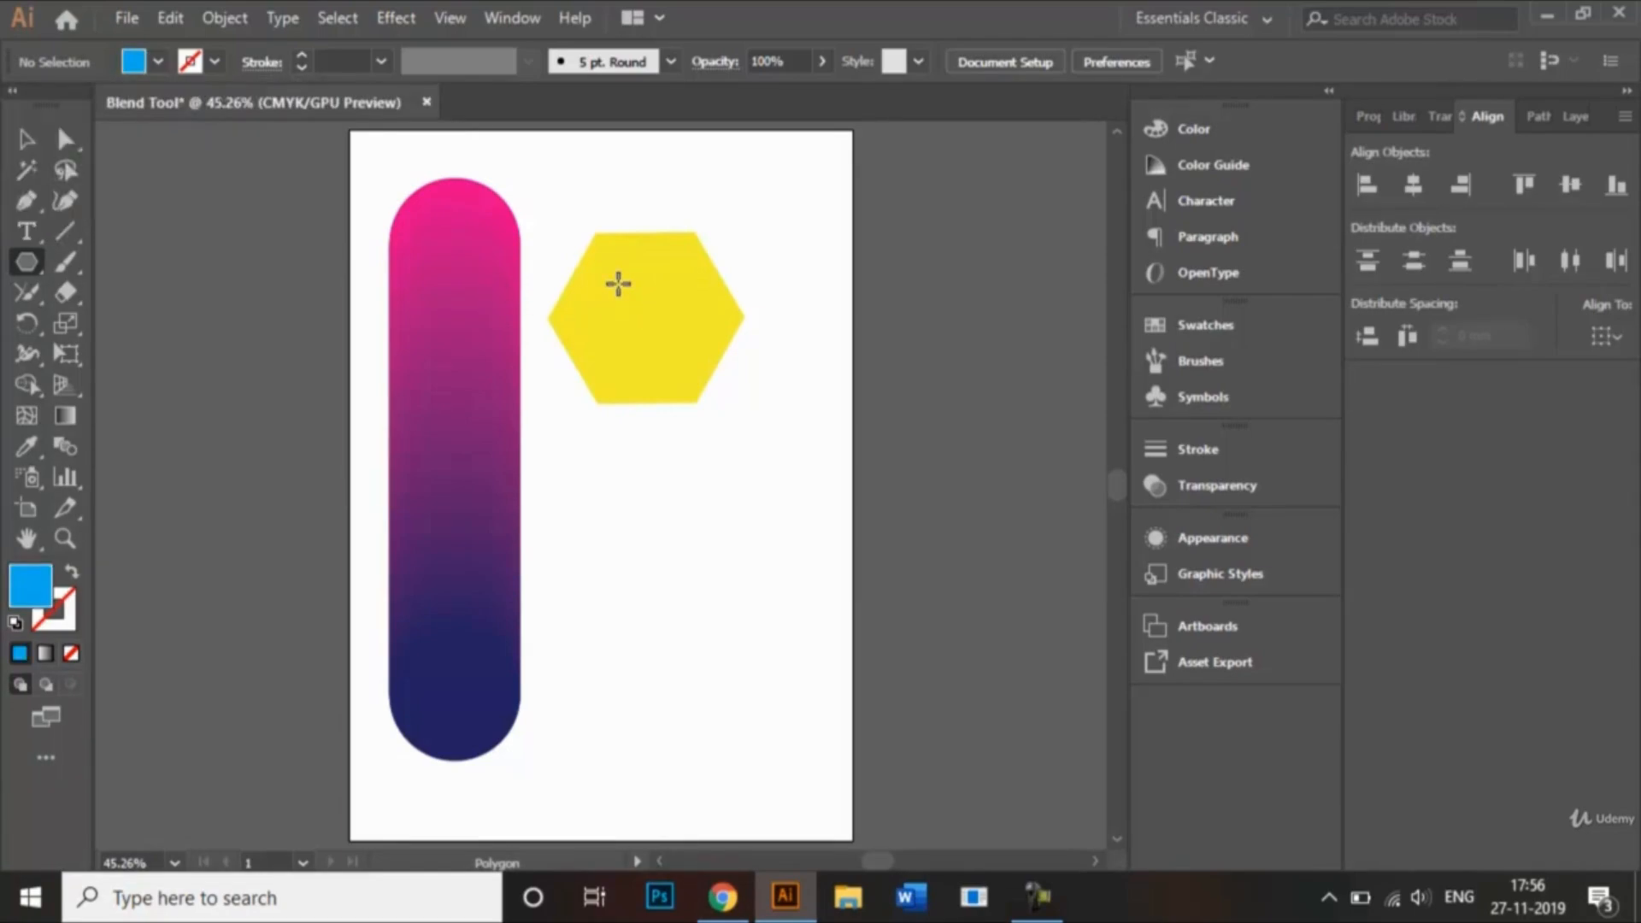
drag(619, 276, 648, 322)
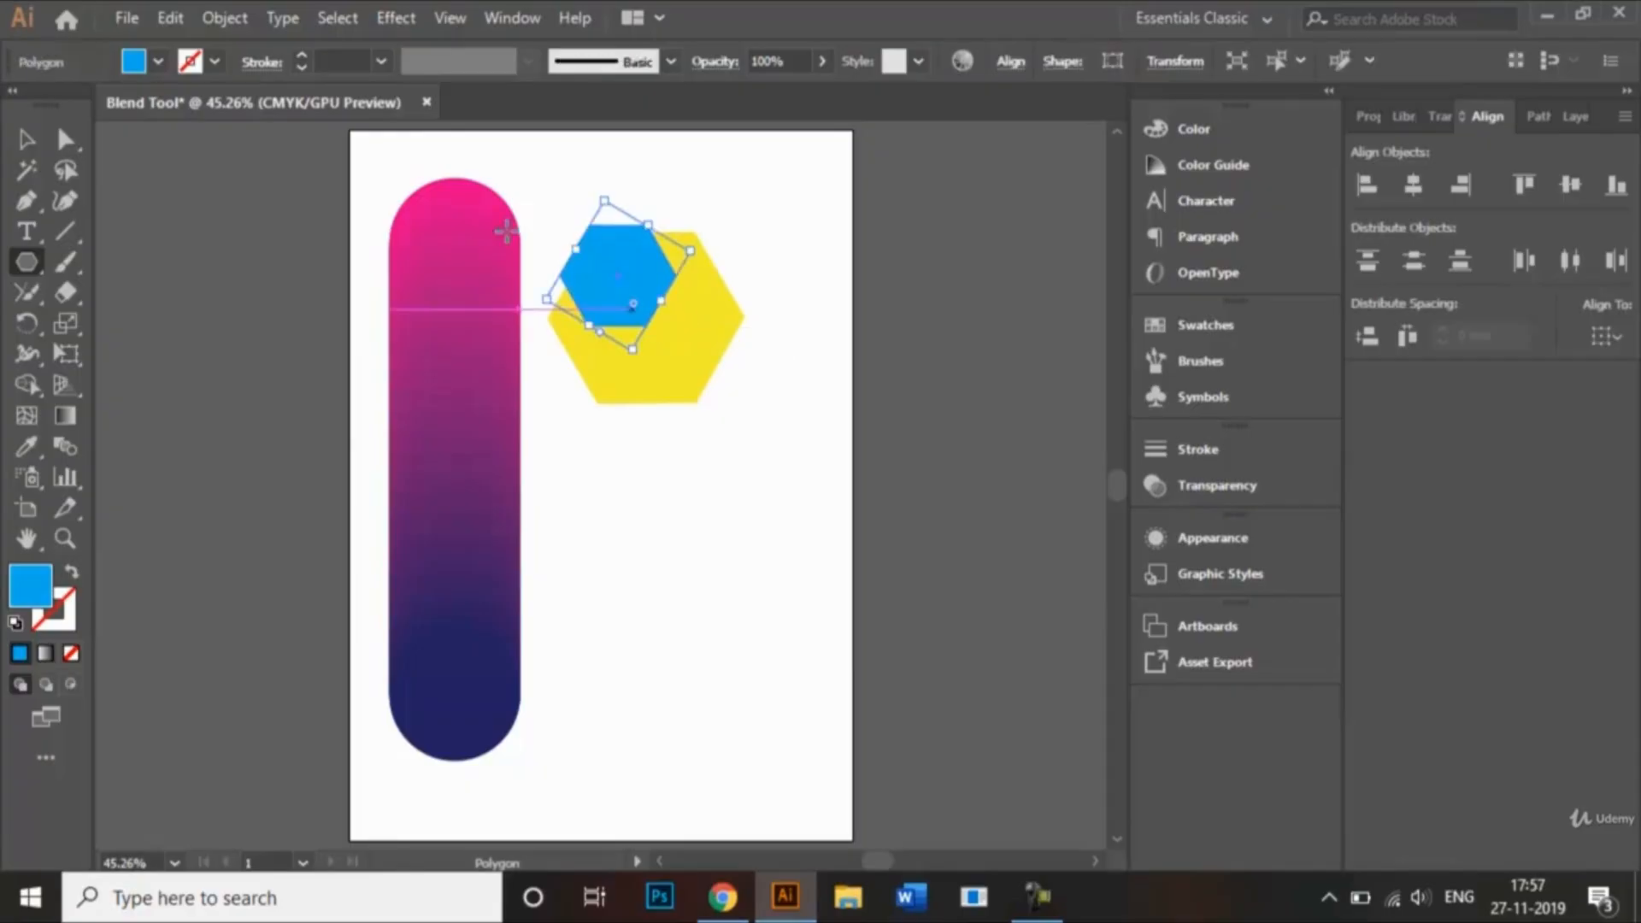
Move the blue hexagon to the centre of the yellow hexagon and deselect it.
click(29, 141)
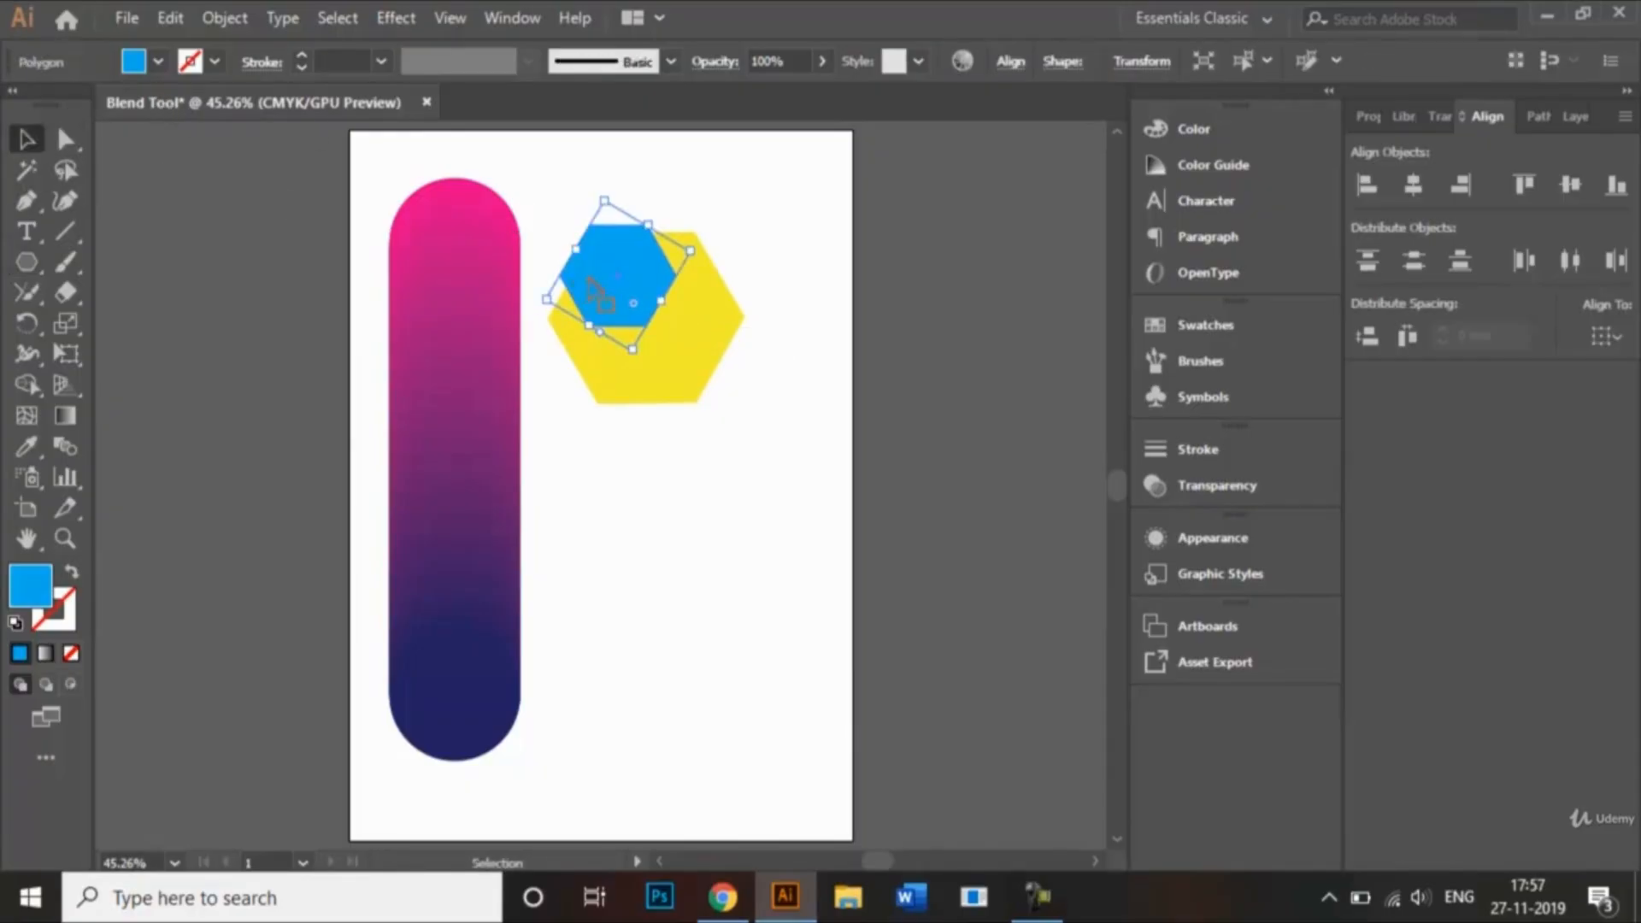
drag(606, 282, 637, 328)
click(691, 513)
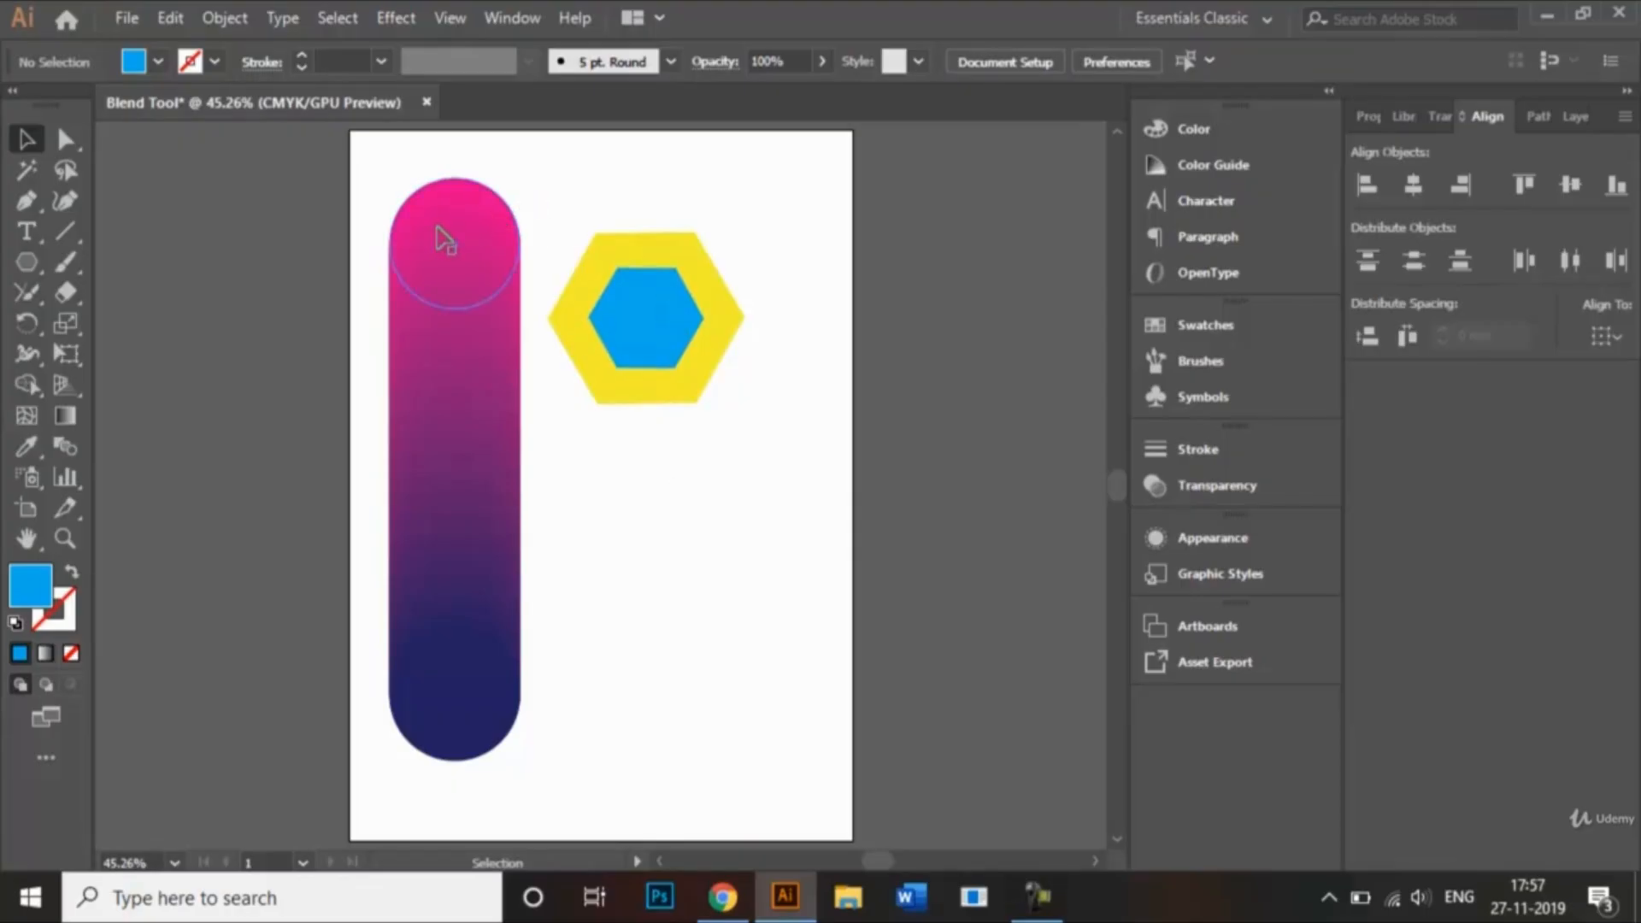
Blend the yellow hexagon with the blue hexagon inside it using the Blend tool, and deselect the result.
click(650, 295)
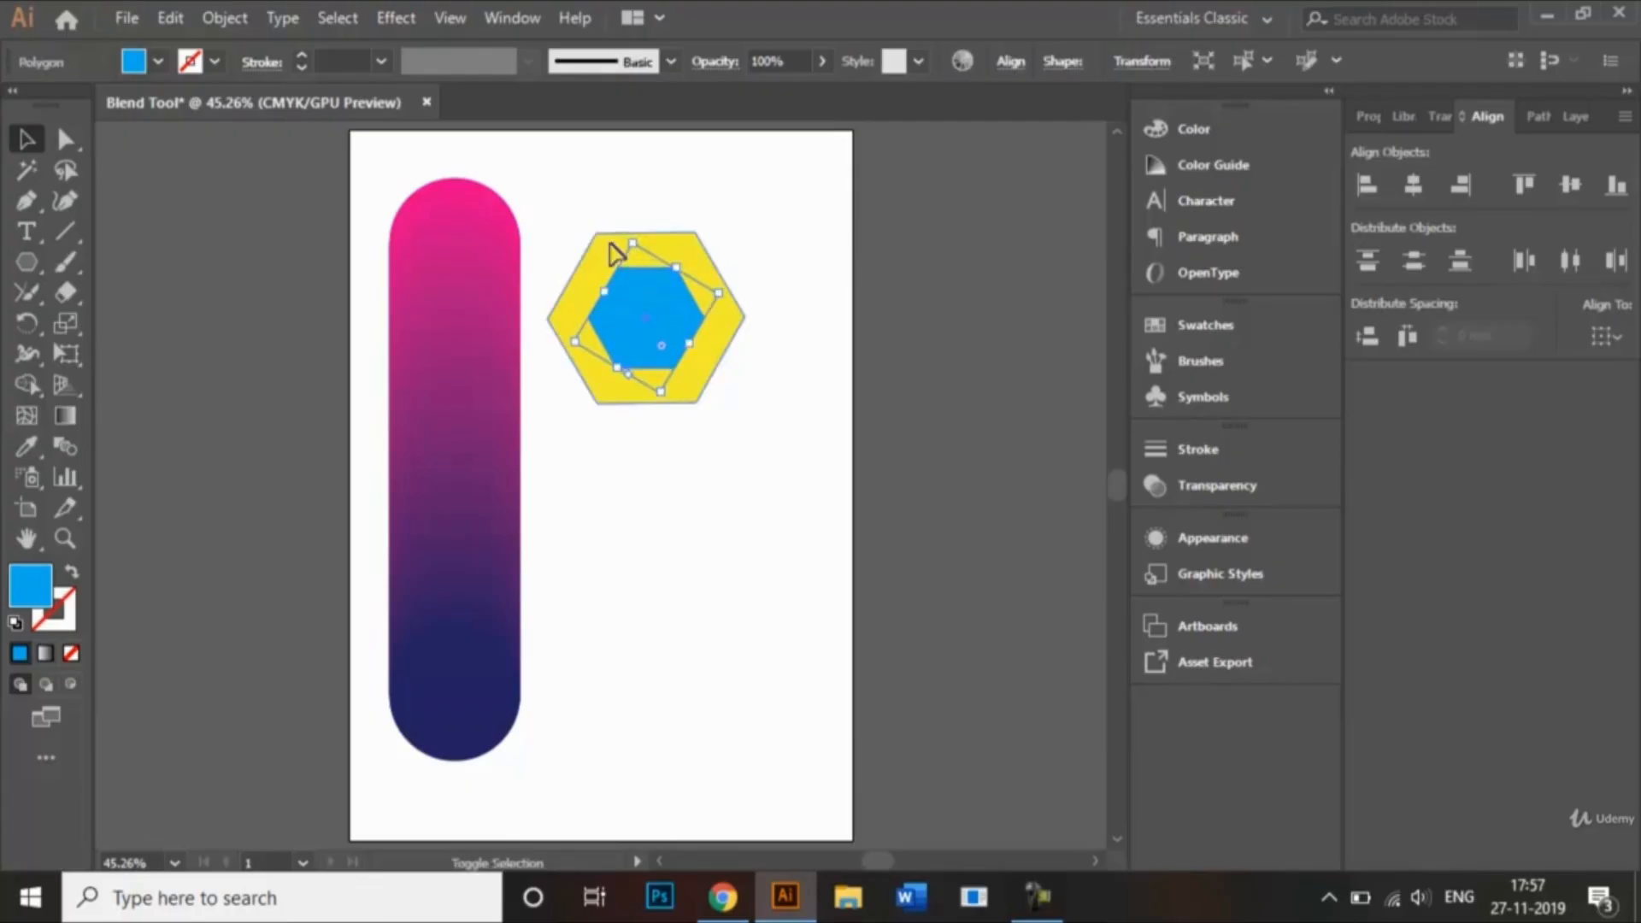
shift+click(614, 253)
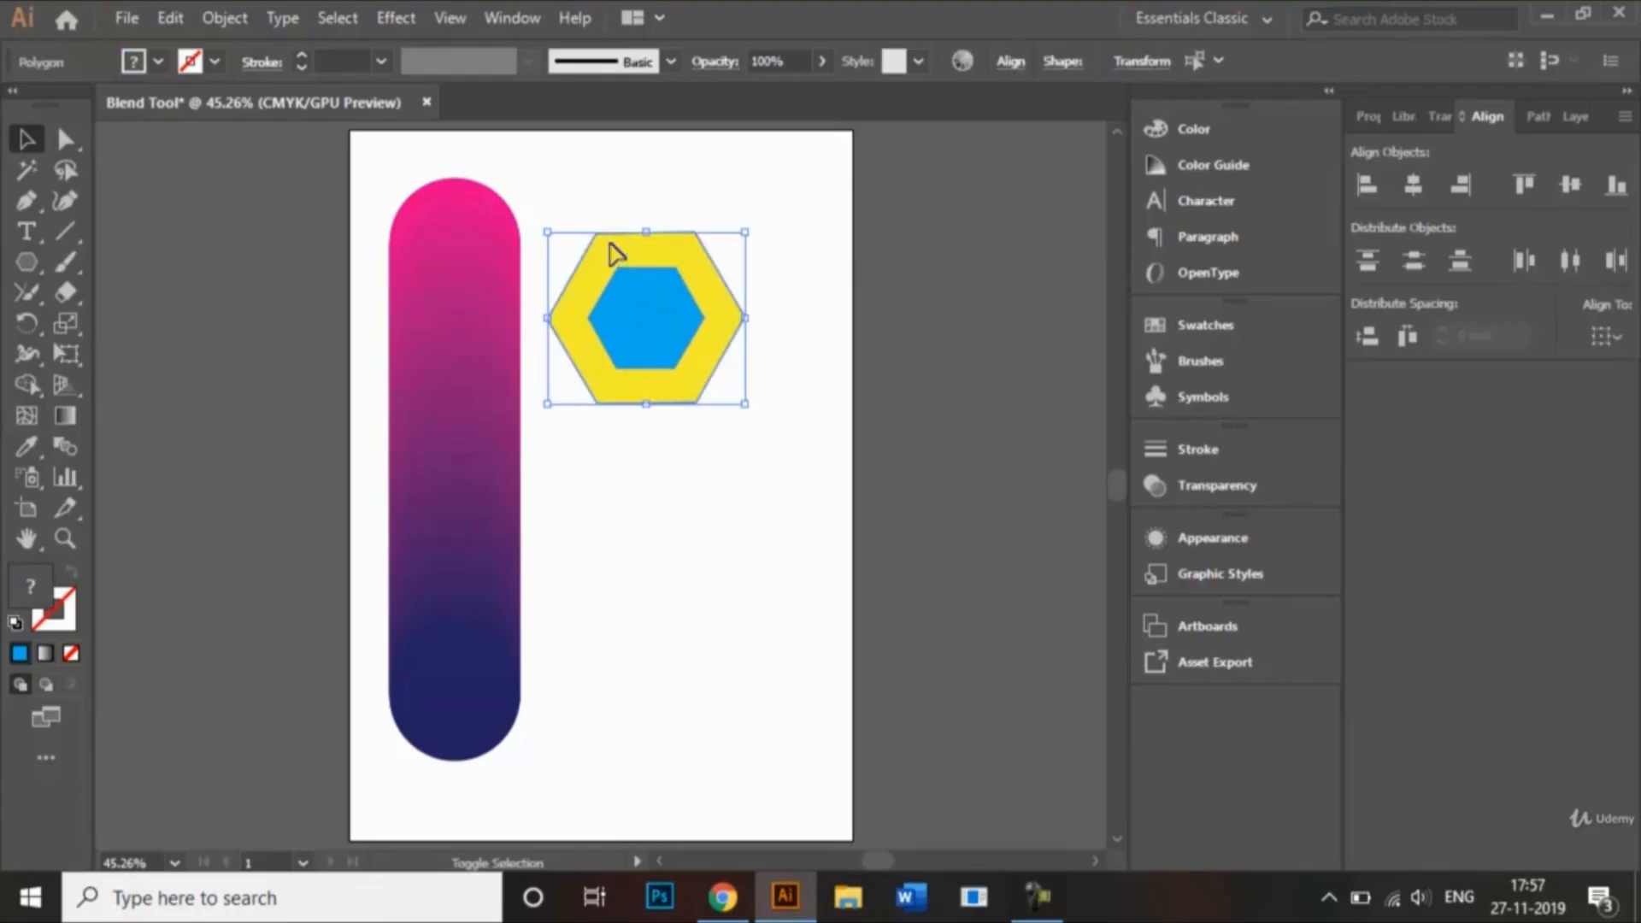
click(76, 449)
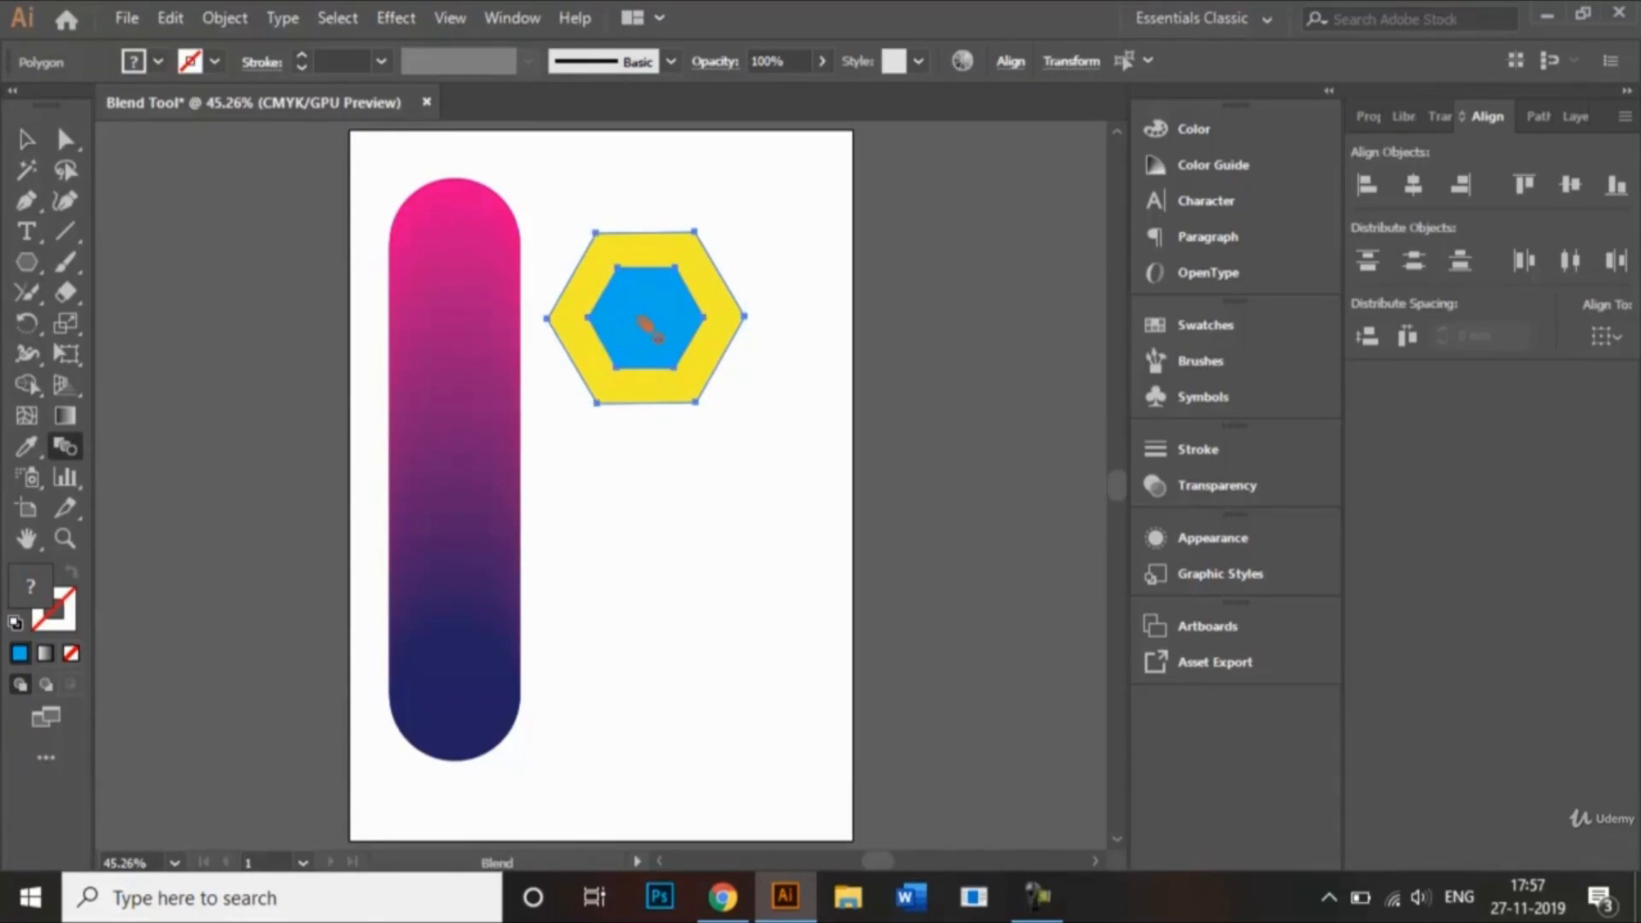
click(623, 253)
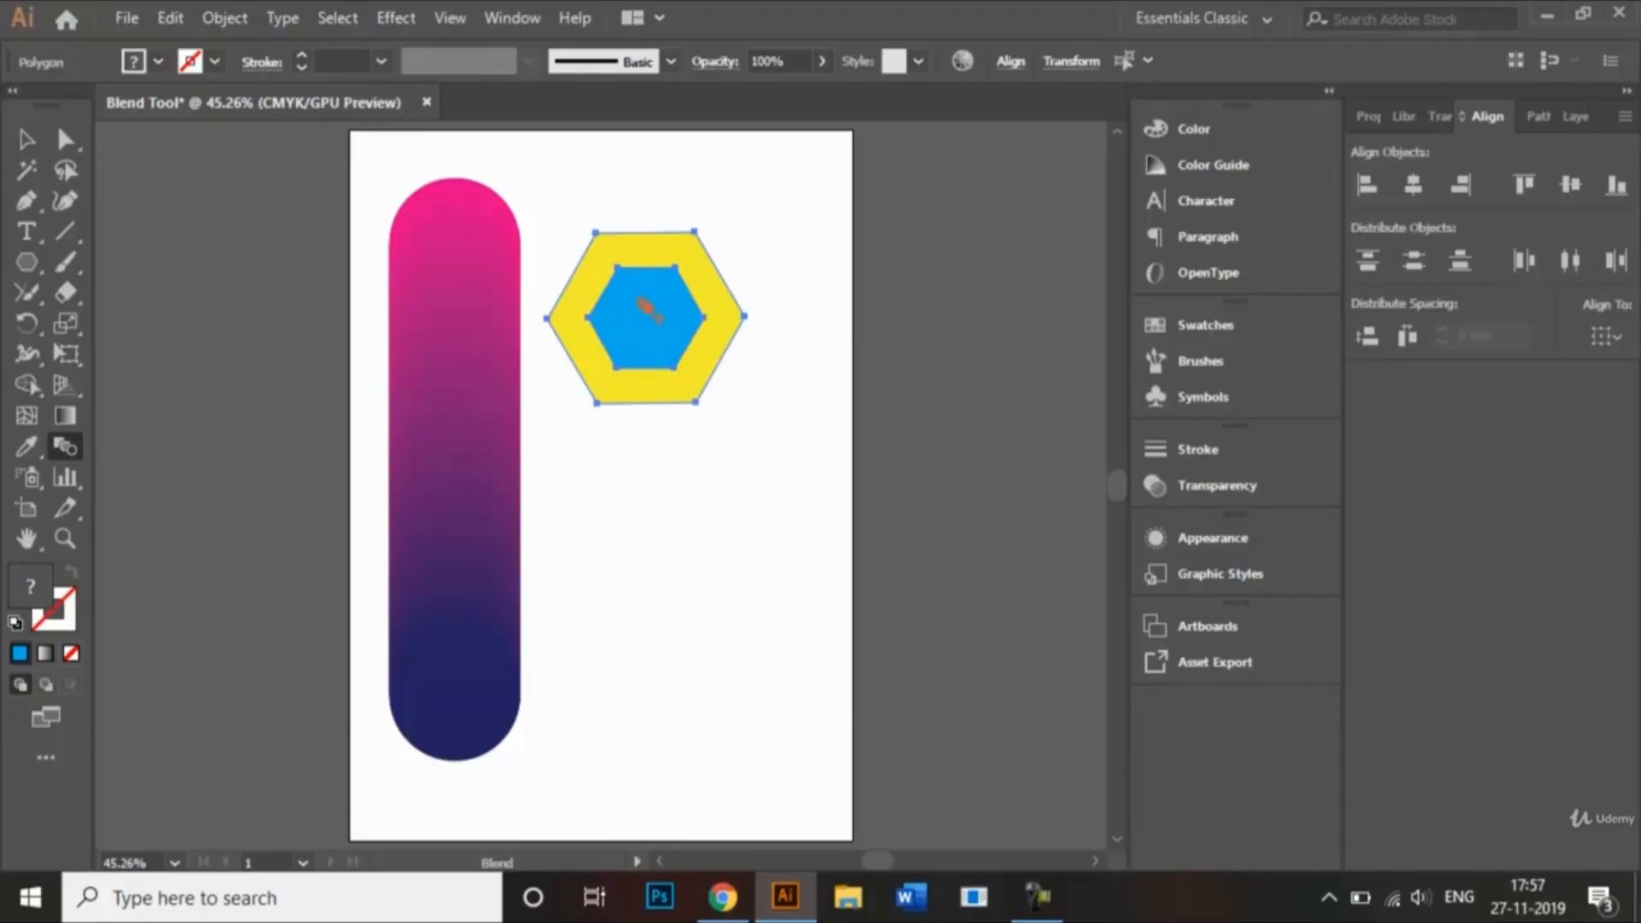
click(646, 306)
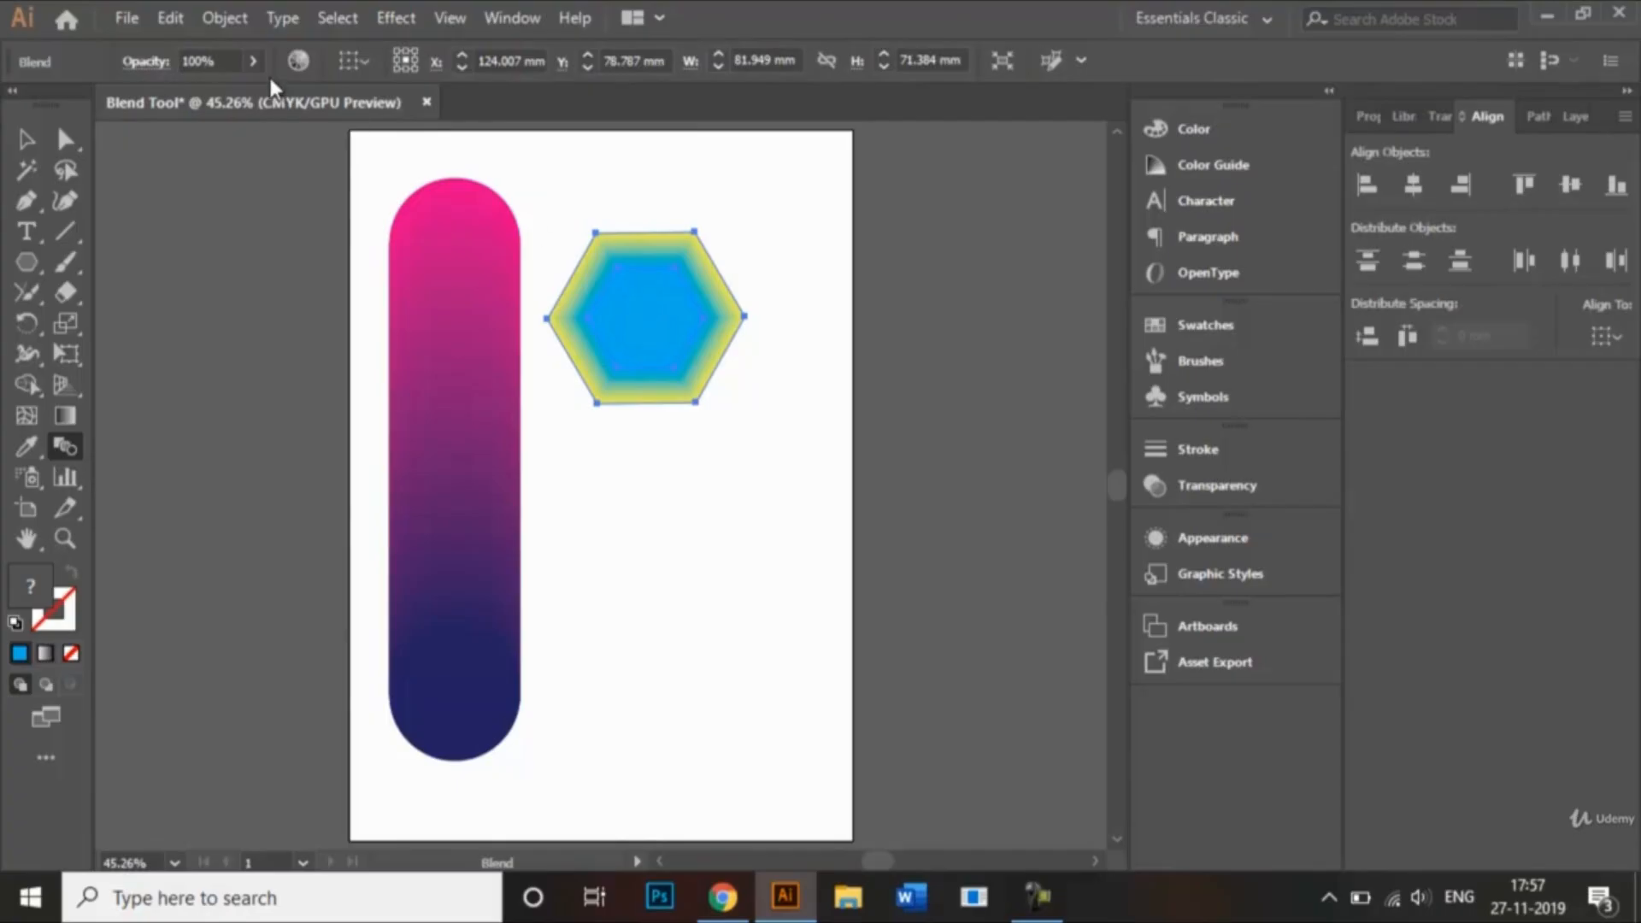
click(25, 139)
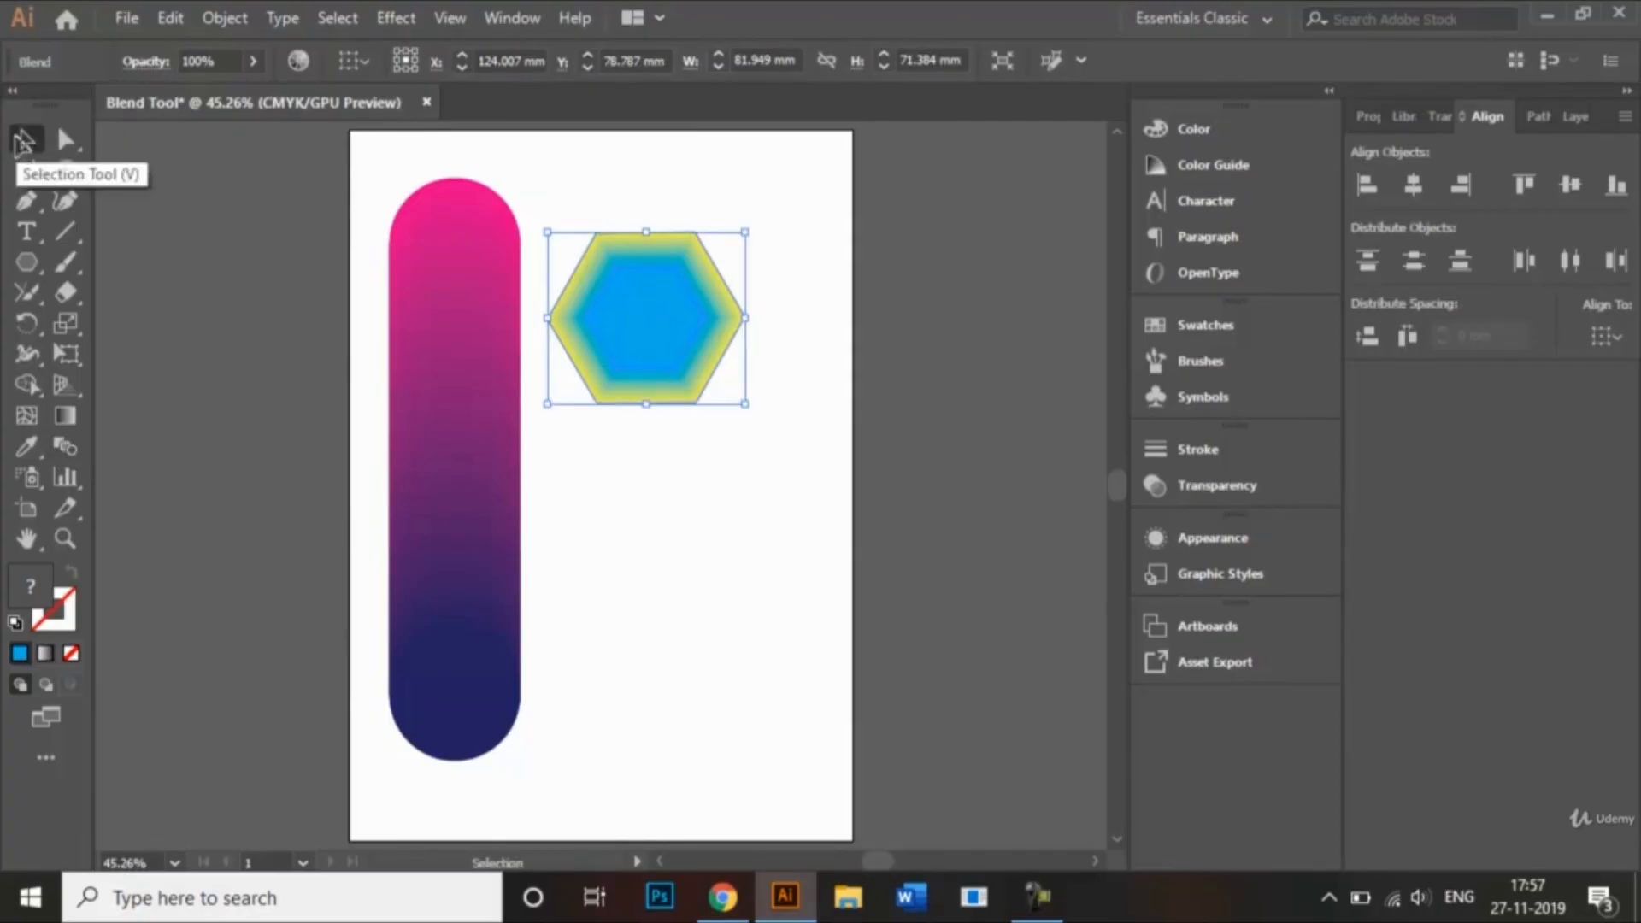
click(587, 522)
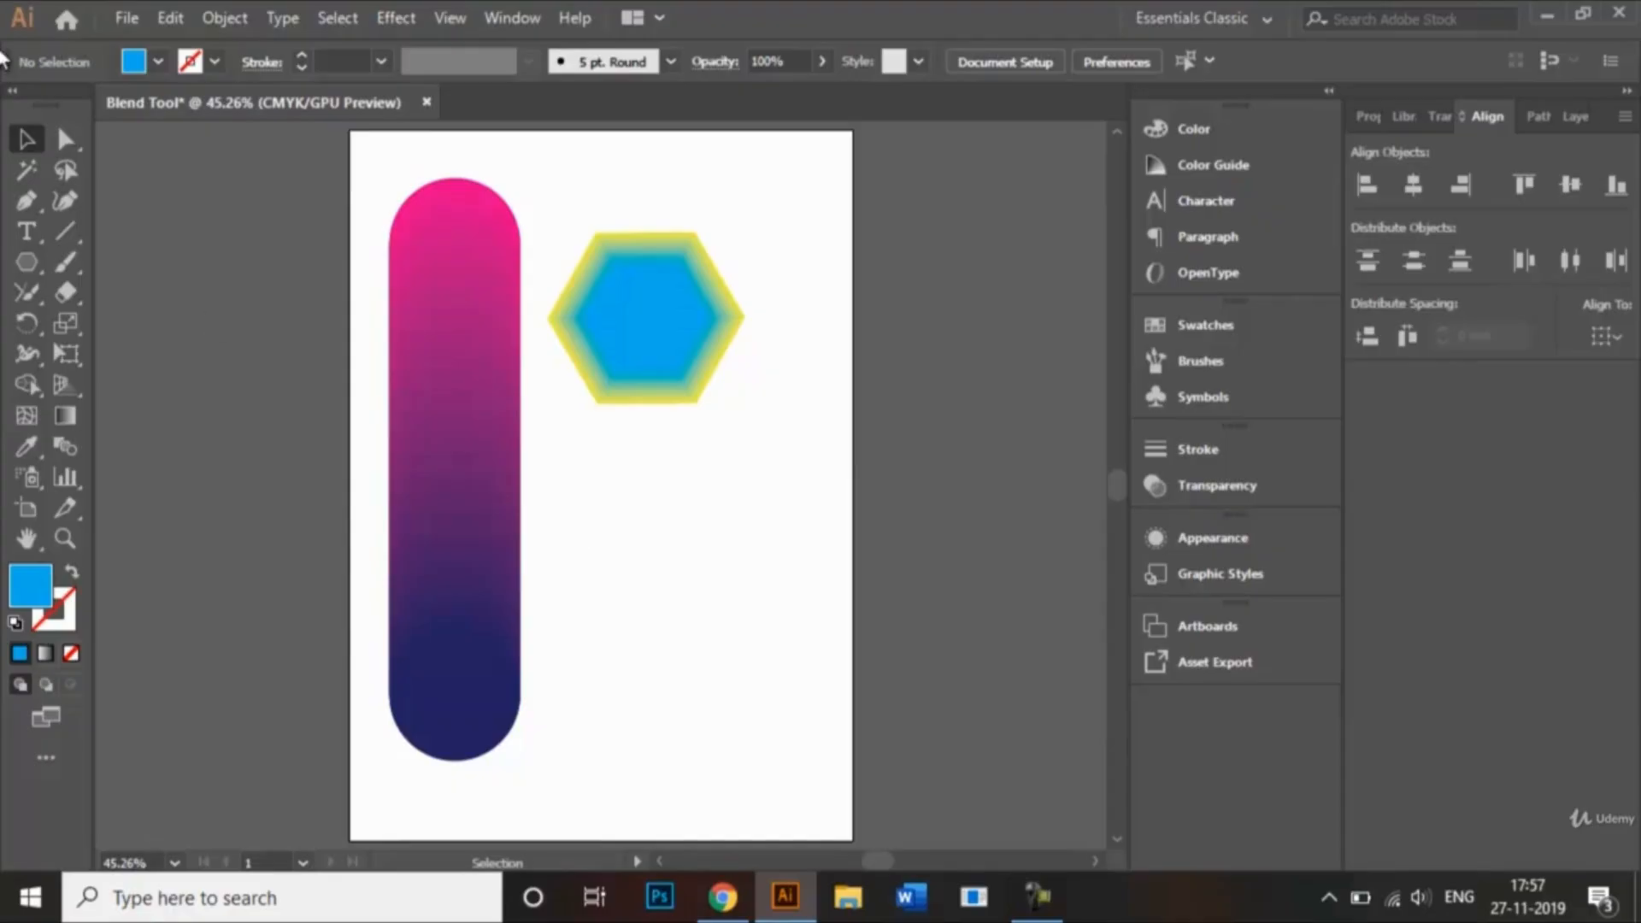
Examine the file formats offered for saving Blend Tool.ai under Save As, and leave without saving.
click(121, 21)
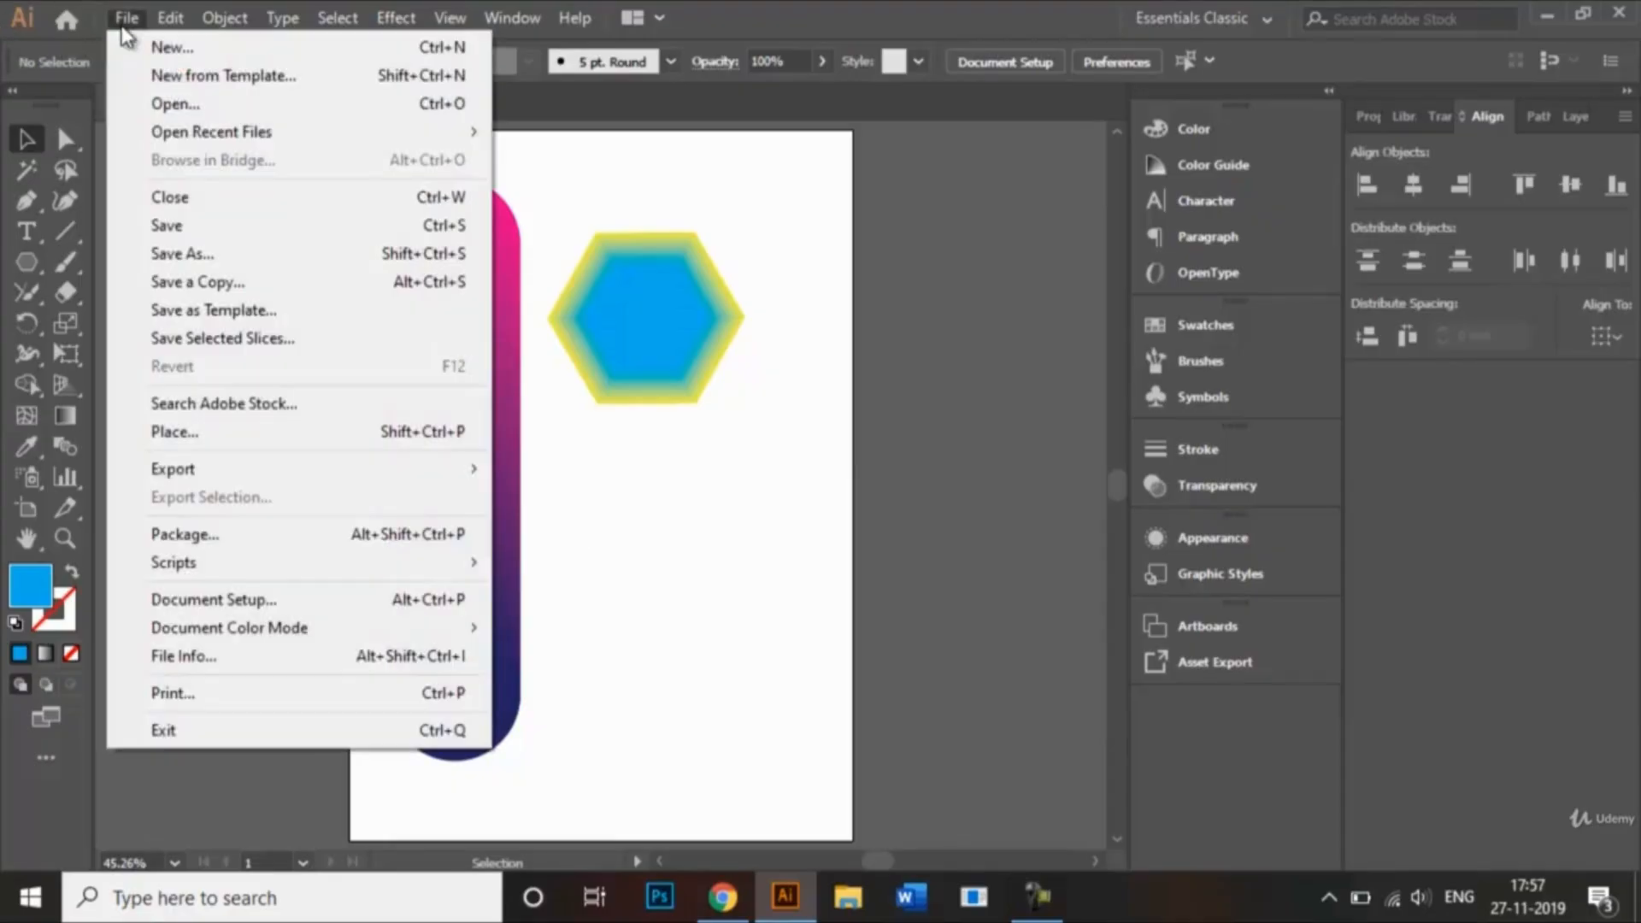
click(252, 253)
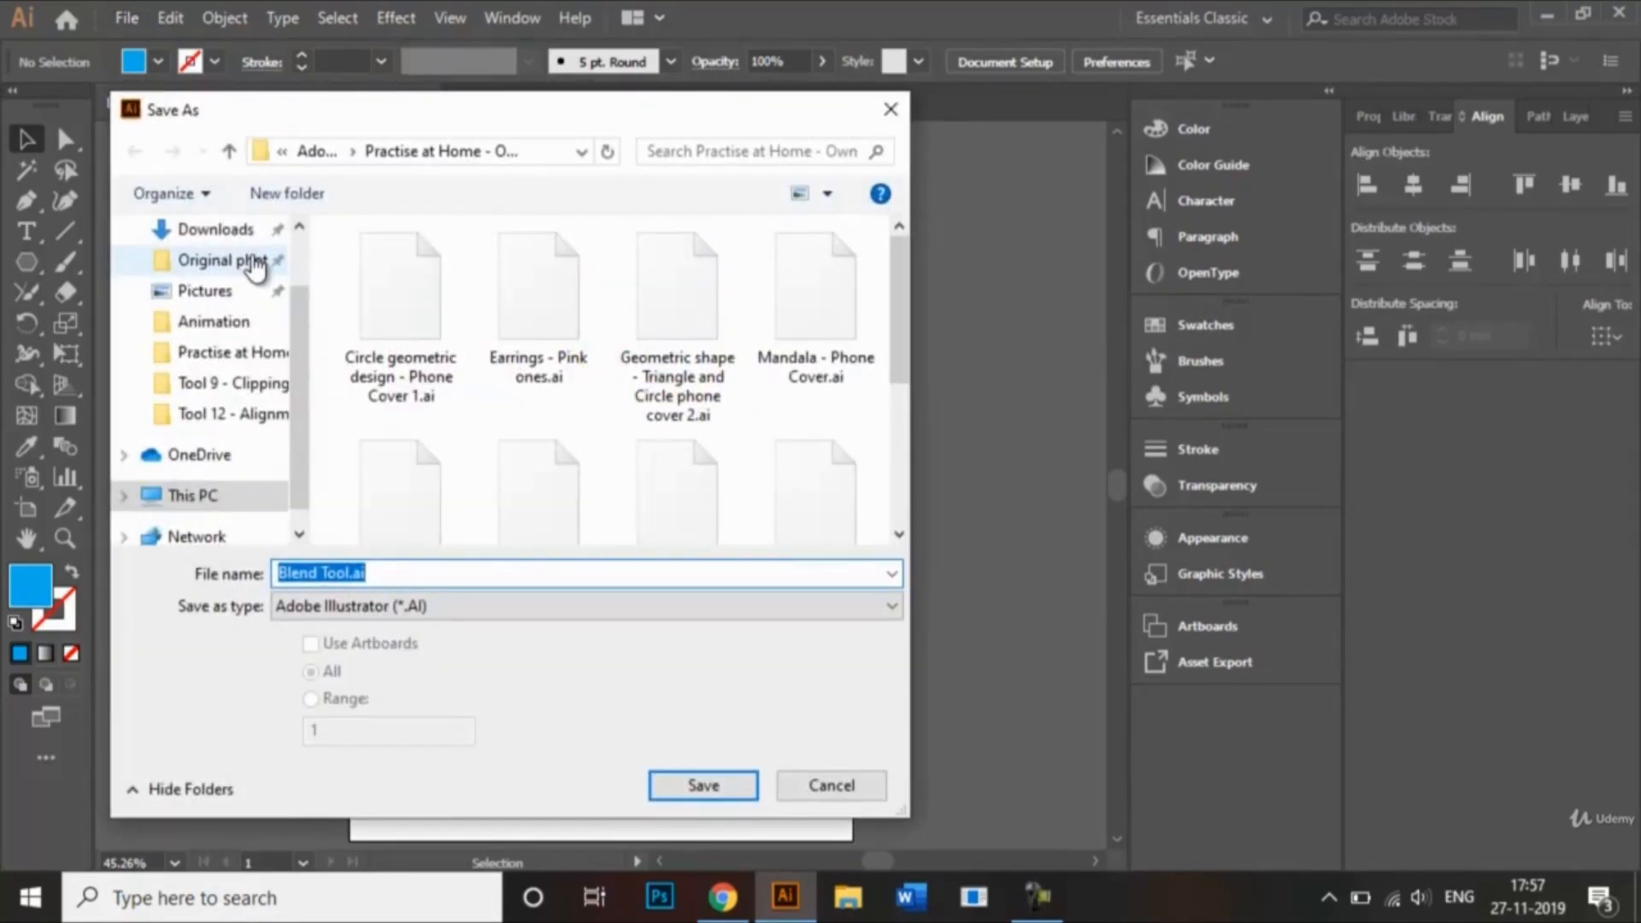
click(475, 612)
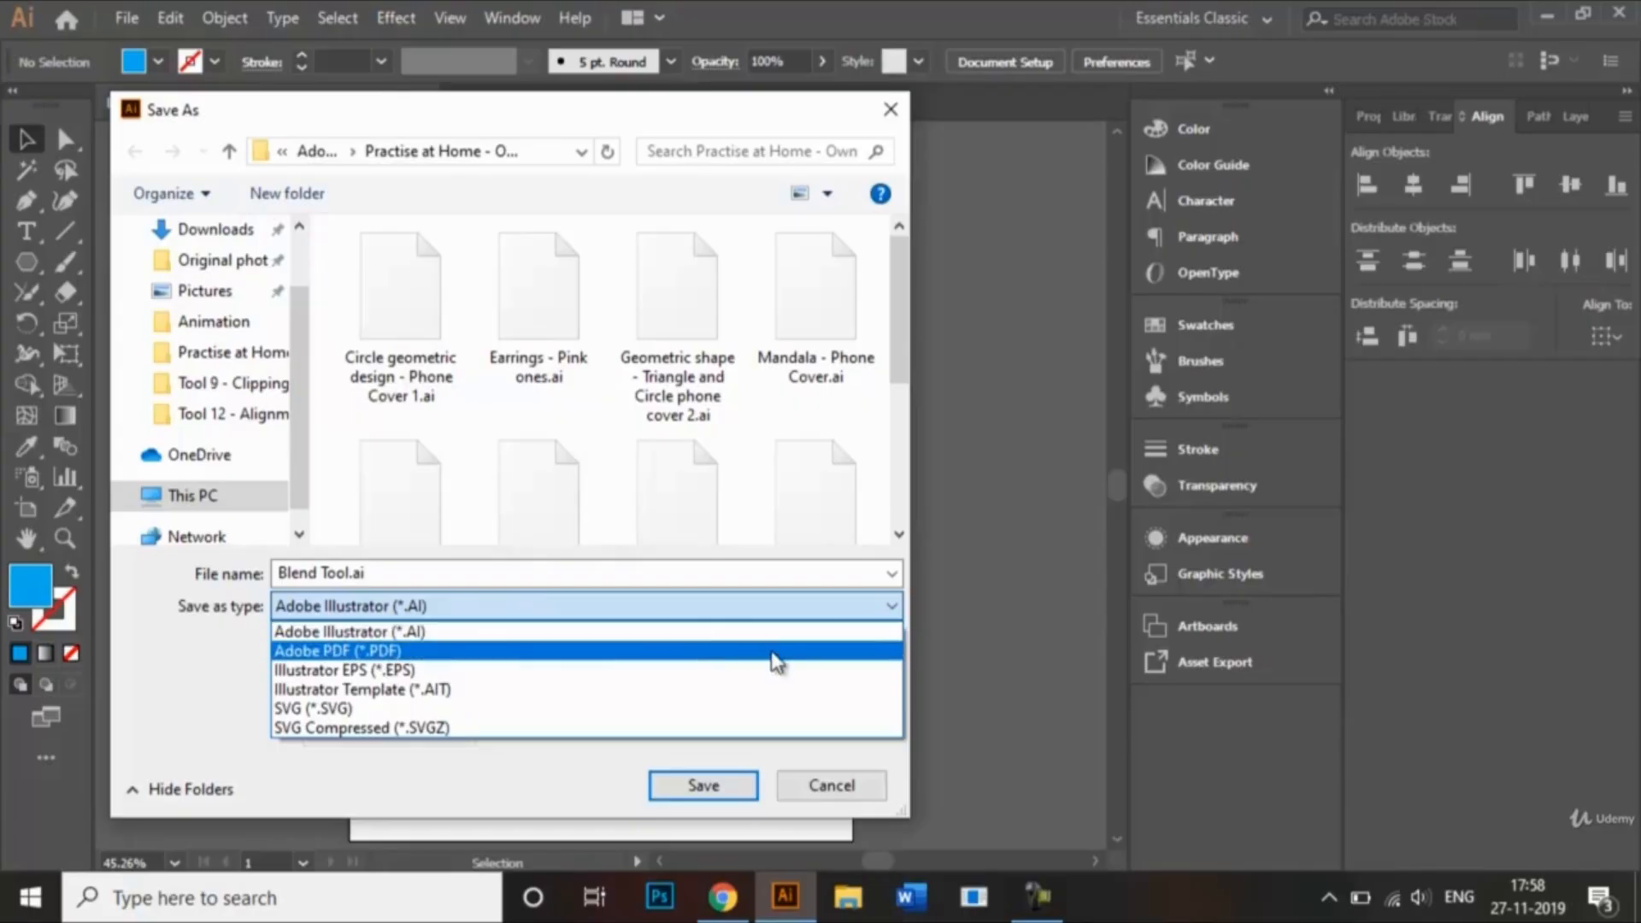
click(849, 790)
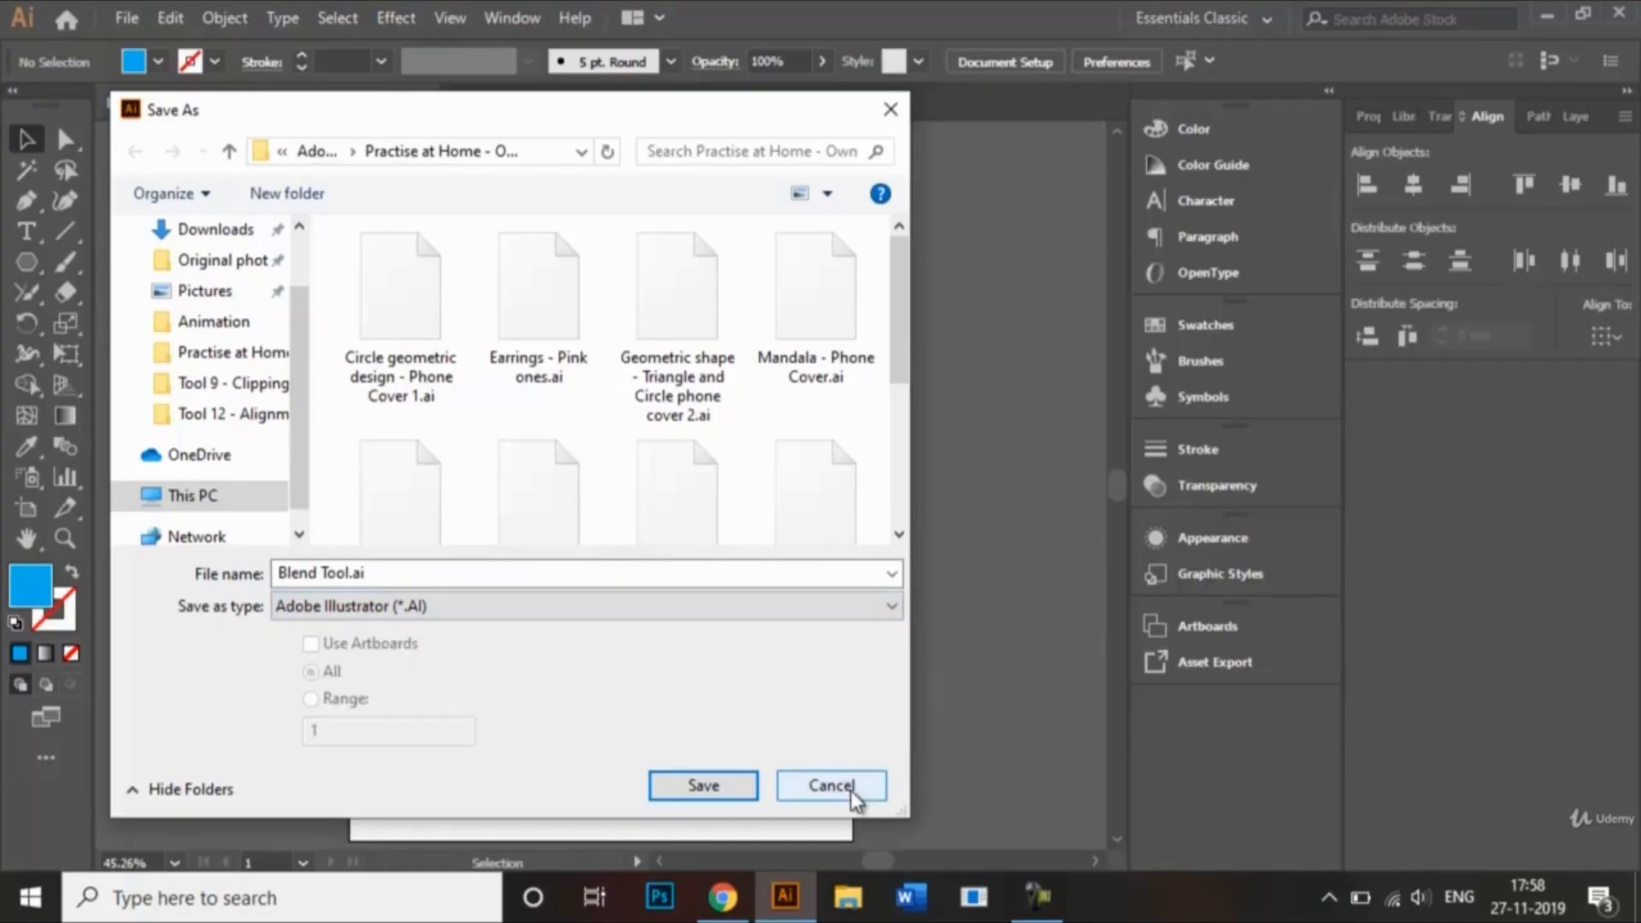
click(849, 790)
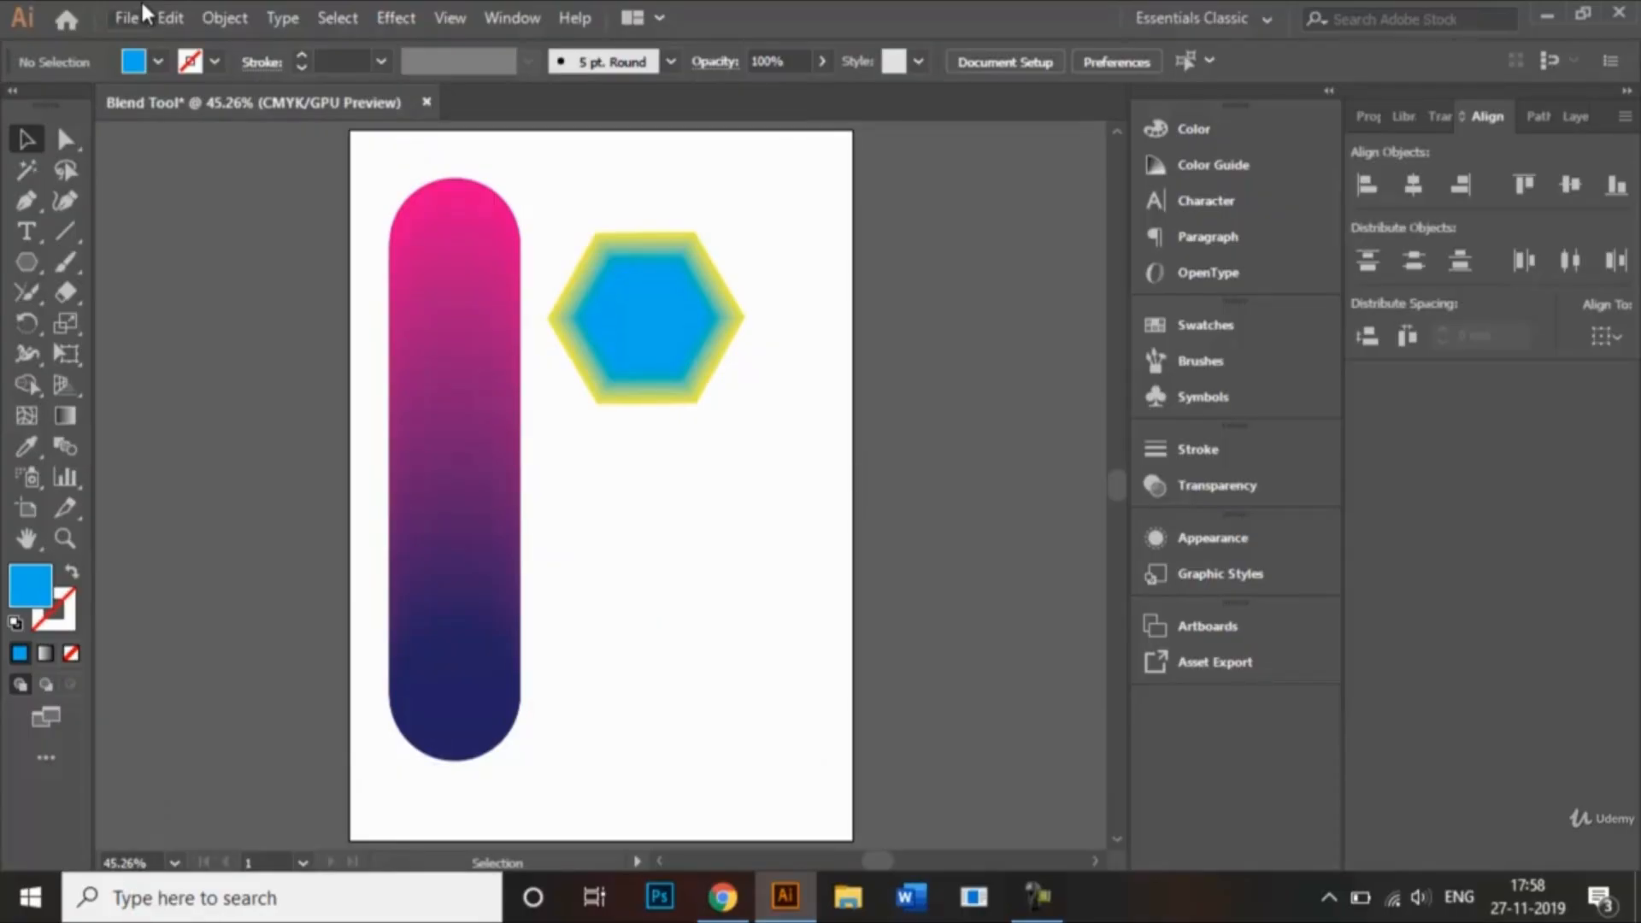
Examine the Export As options for exporting the artwork as a JPEG, and leave without exporting.
click(126, 15)
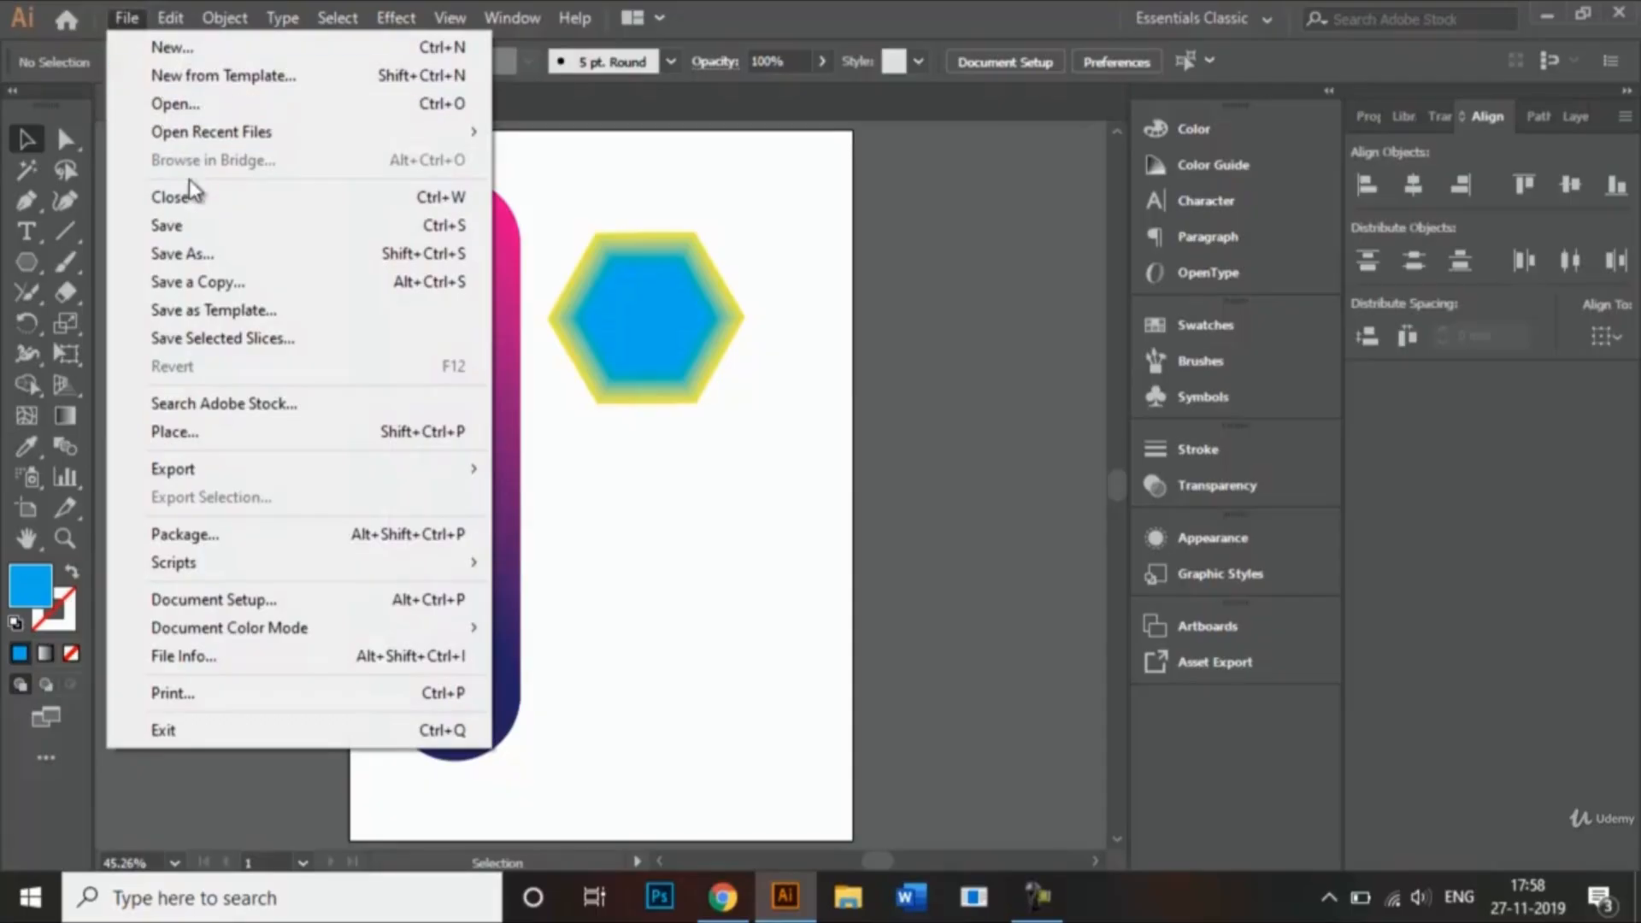
mouse_move(273, 465)
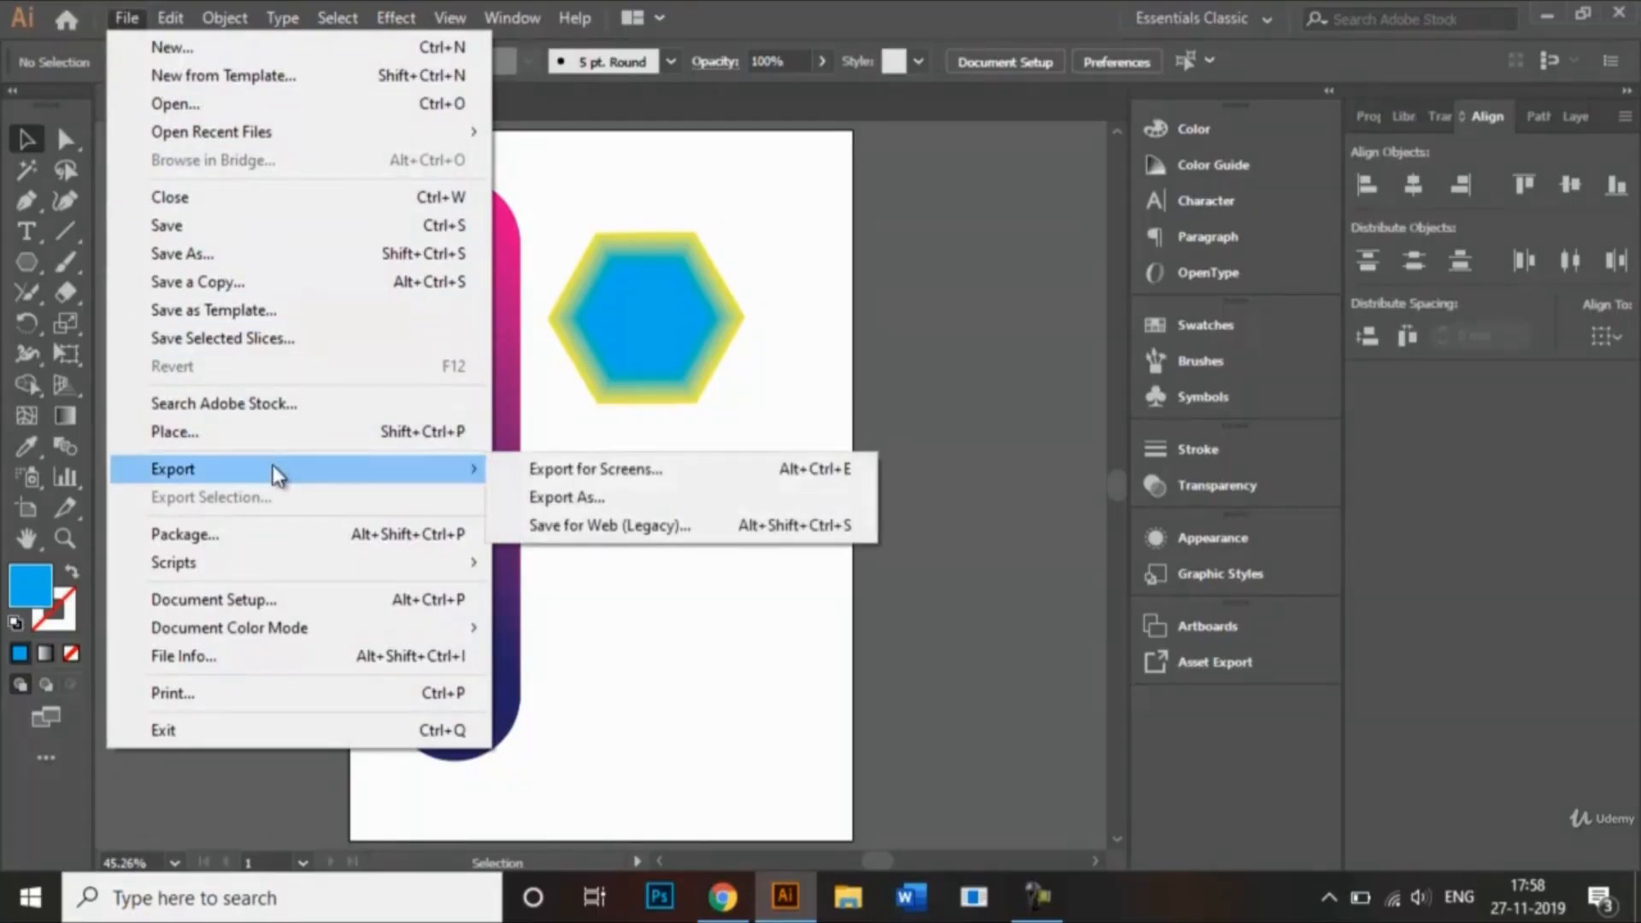
click(581, 501)
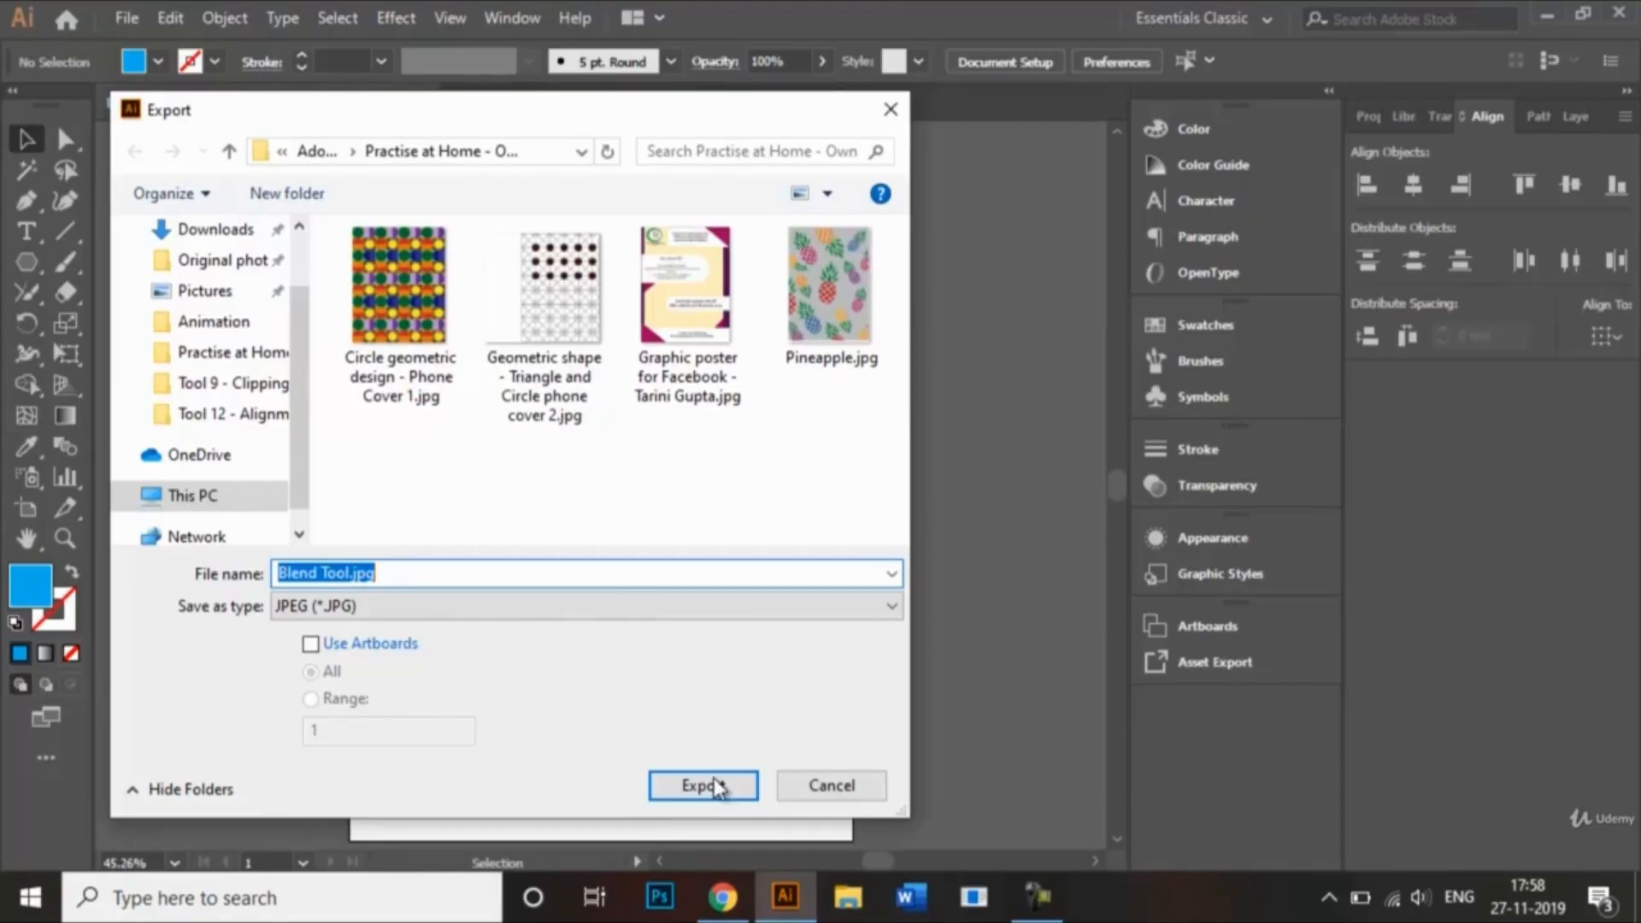
click(825, 789)
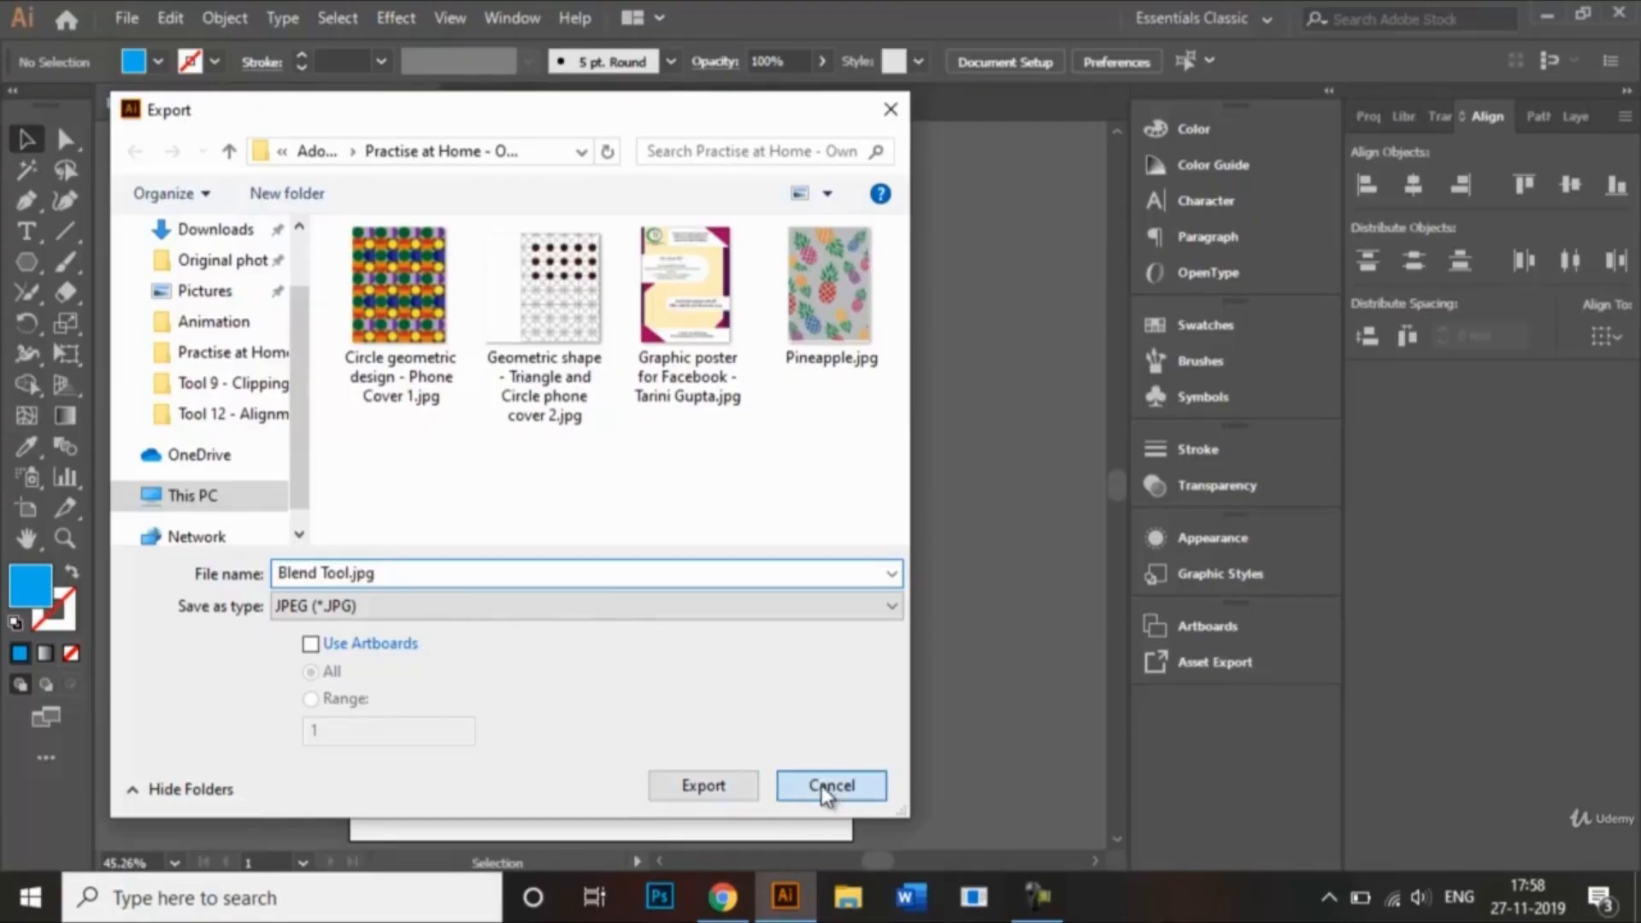